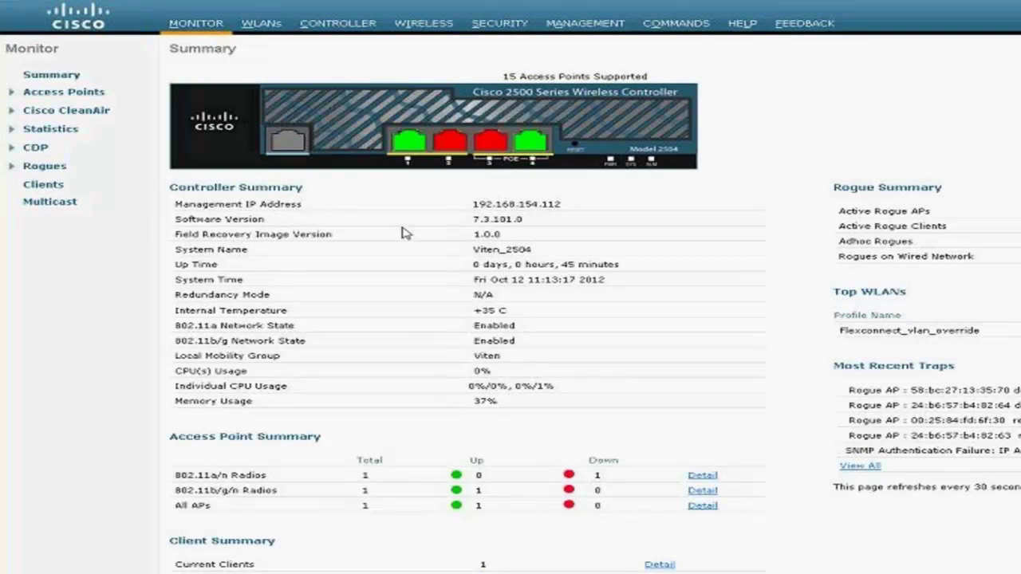
Open the WLANs list to find Flexconnect_vlan_override, WLAN ID 5
left_click(261, 24)
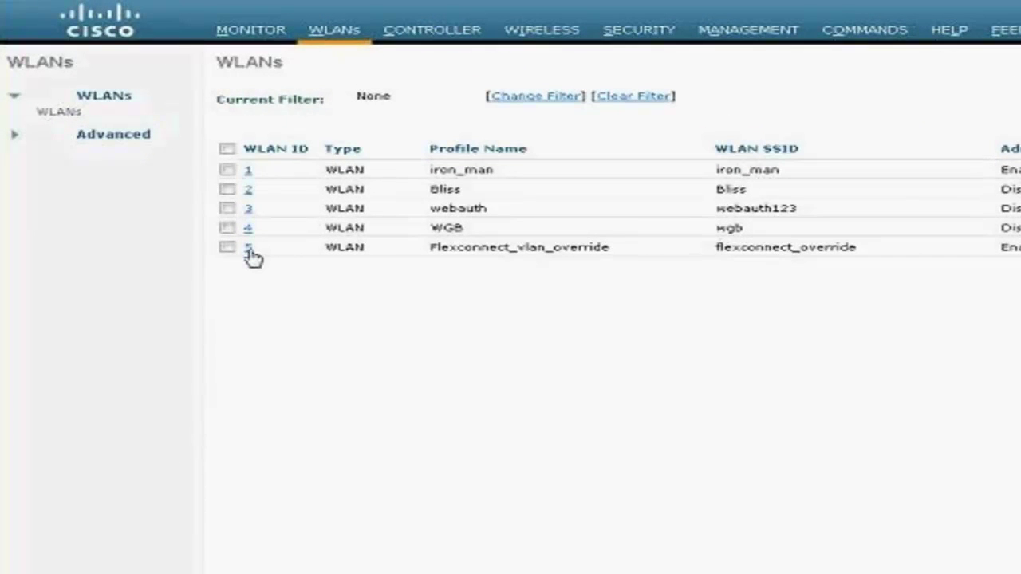
Open WLAN 5 and review its Layer 2, Layer 3, AAA server and QoS settings
left_click(248, 248)
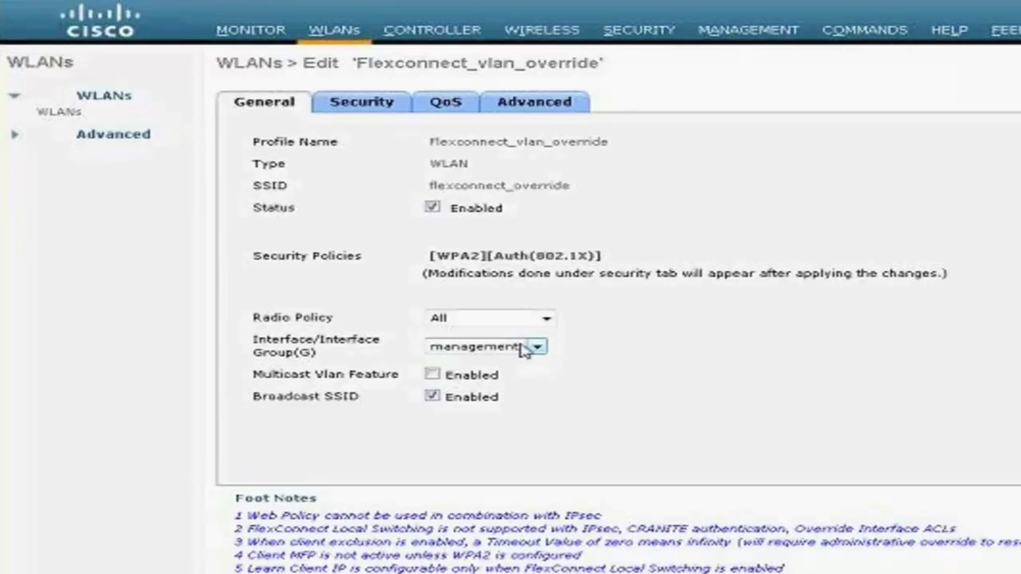
left_click(380, 109)
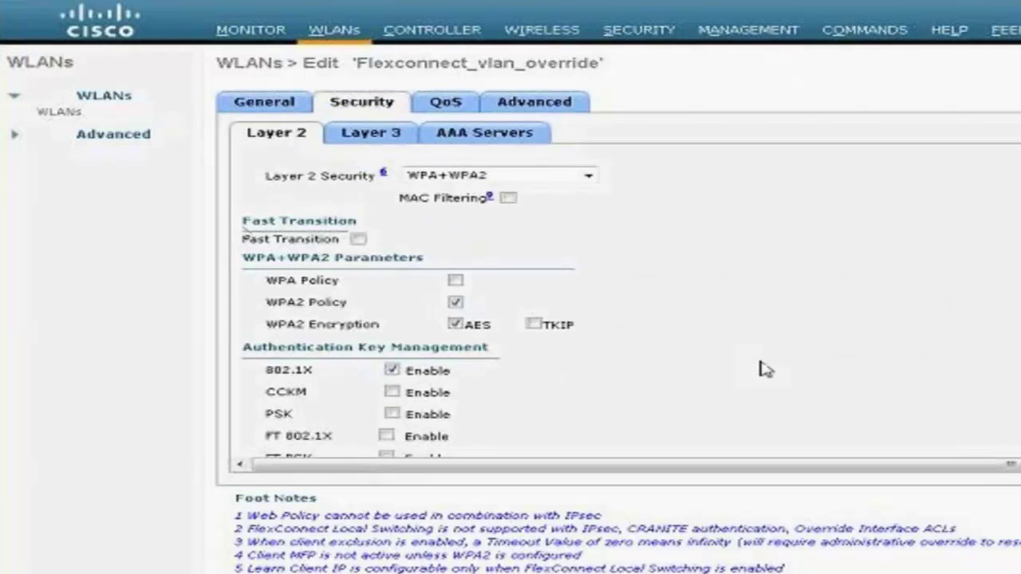
scroll(272, 321, "down", 1)
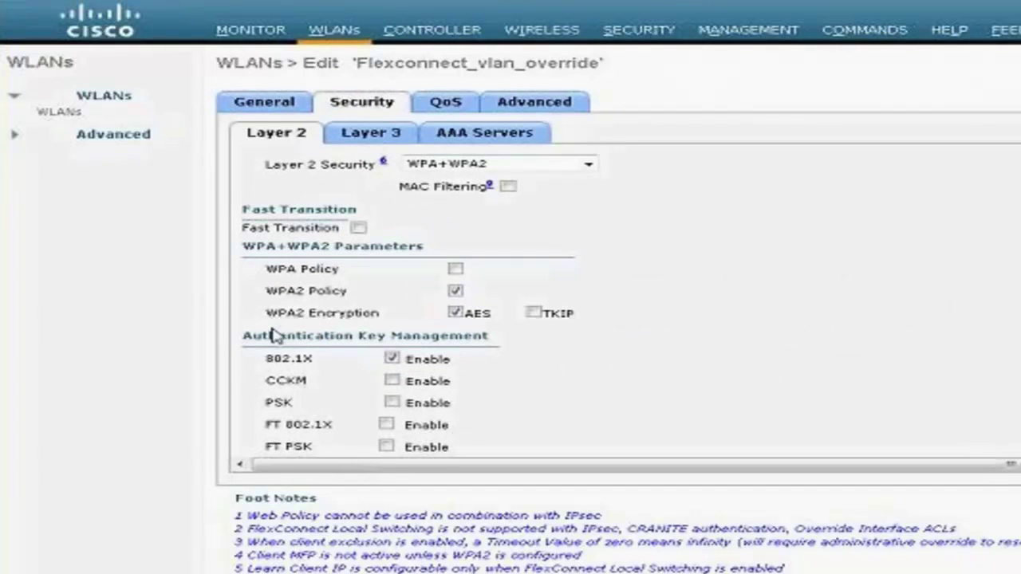
scroll(265, 349, "down", 1)
left_click(379, 138)
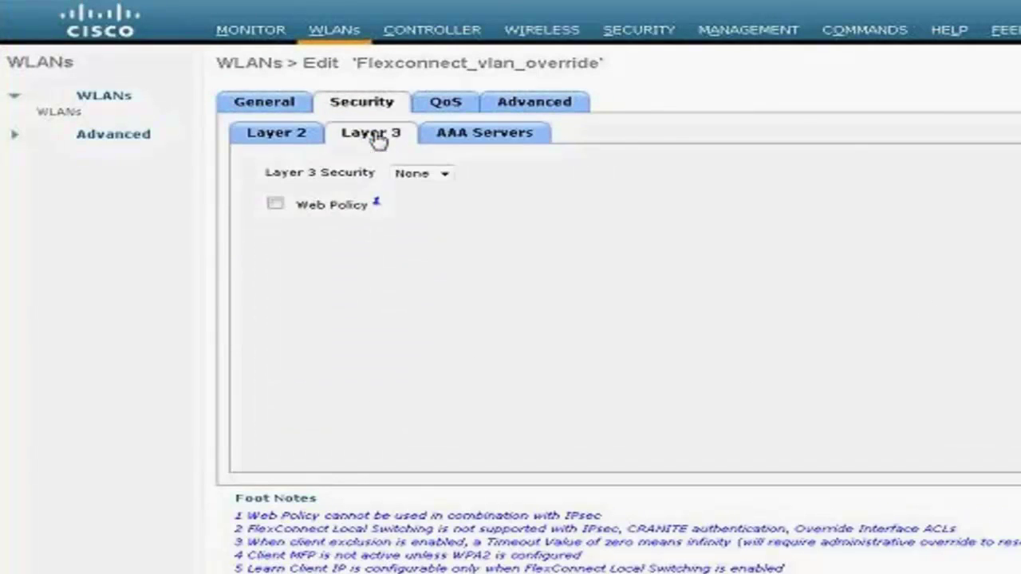
left_click(480, 138)
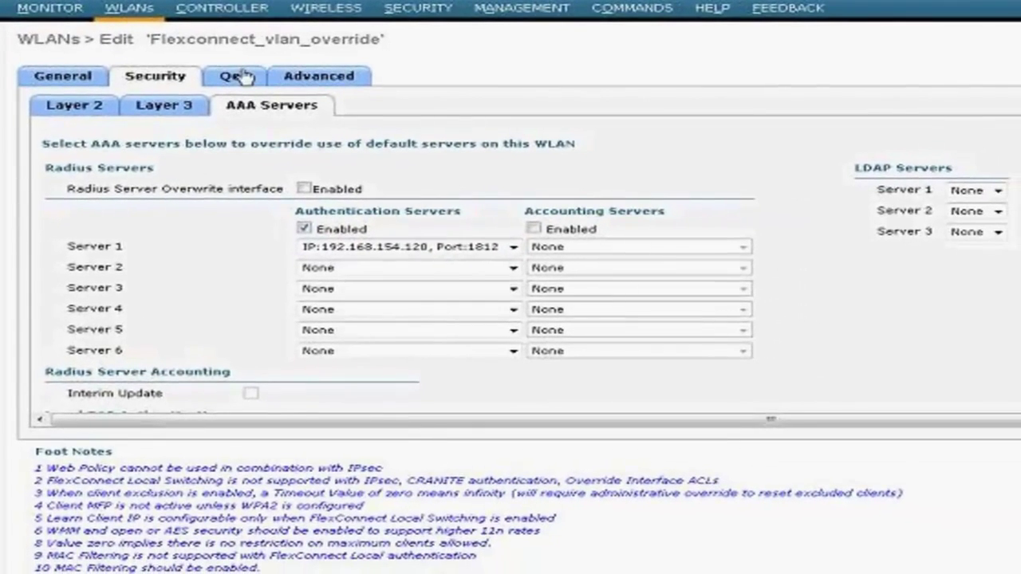
left_click(254, 78)
On the Advanced tab, highlight the enabled Allow AAA Override and FlexConnect Local Switching settings
left_click(304, 82)
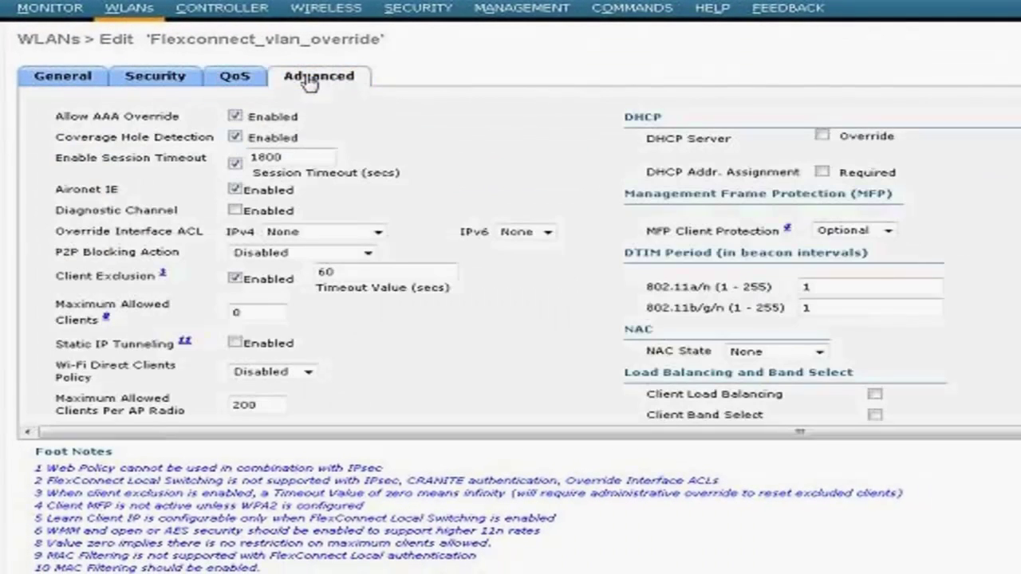
left_click_drag(57, 116, 190, 125)
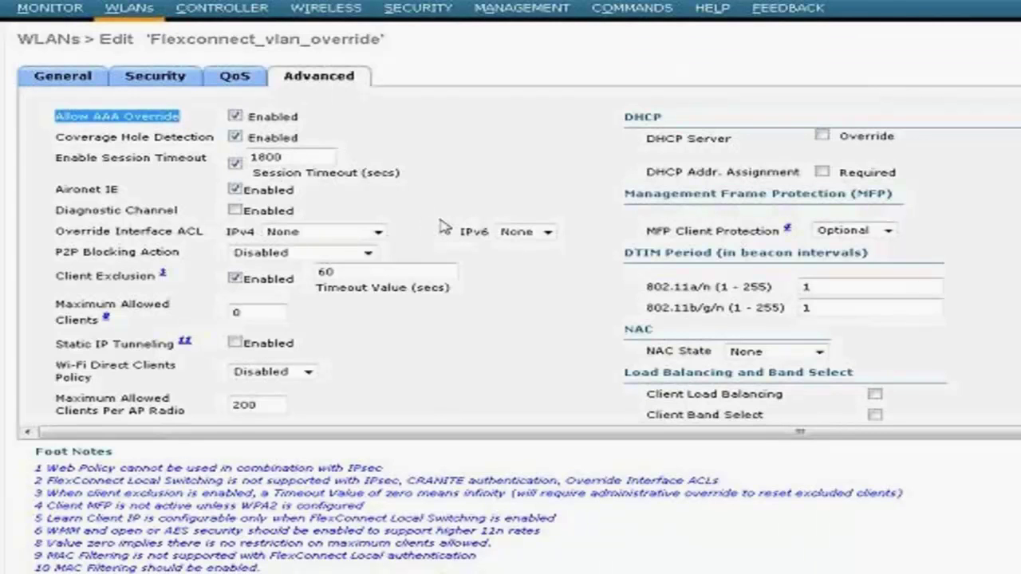
scroll(443, 228, "down", 6)
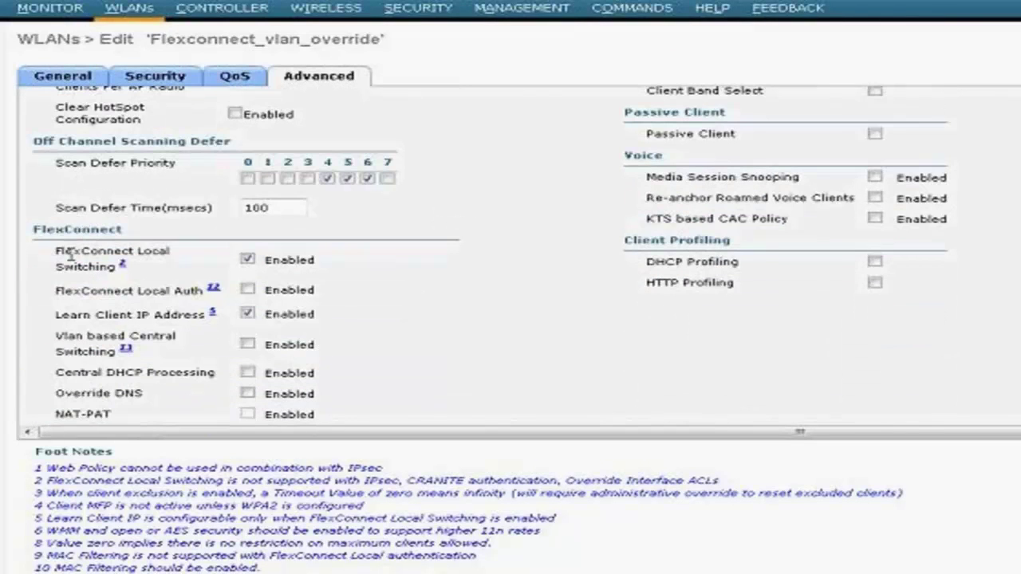
left_click_drag(54, 257, 170, 254)
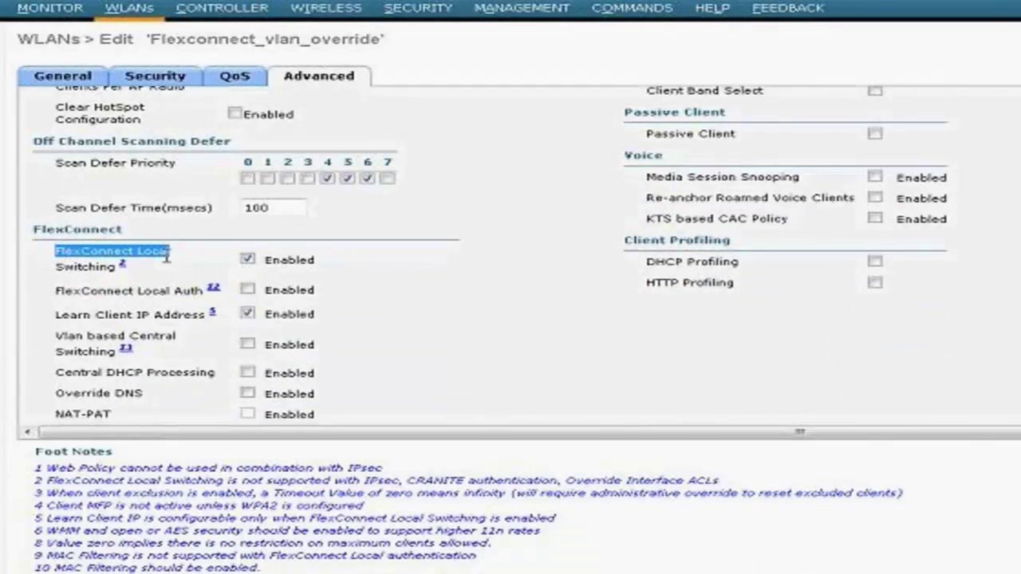
scroll(680, 352, "up", 1)
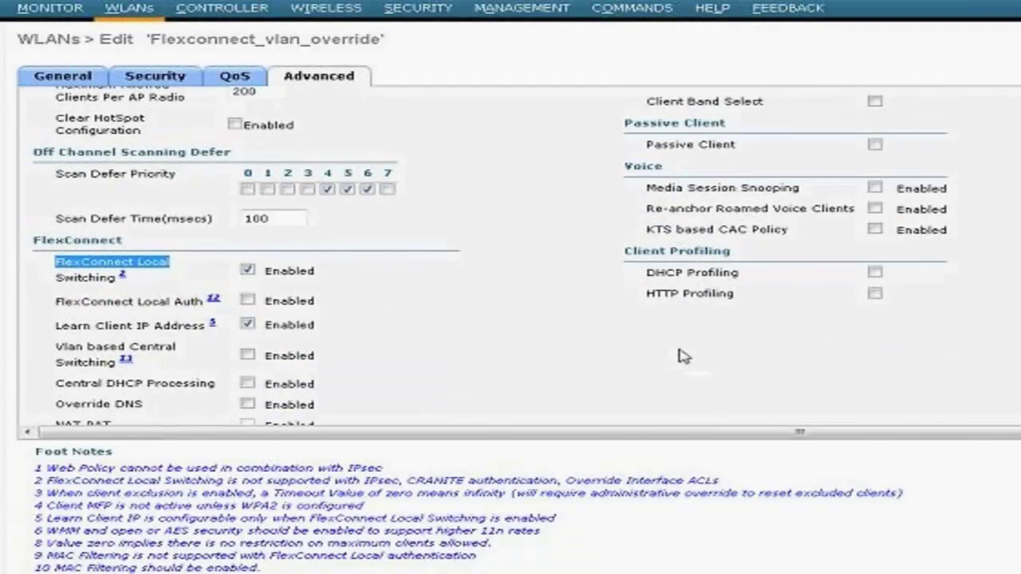
scroll(684, 356, "up", 5)
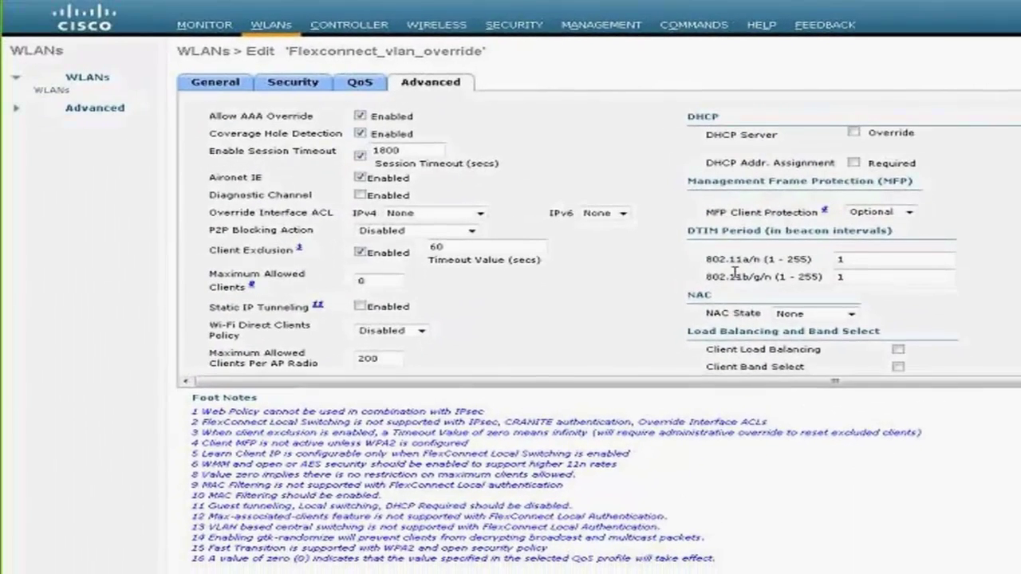
Show the RADIUS authentication servers and highlight server 4's address, 192.168.154.120
left_click(527, 27)
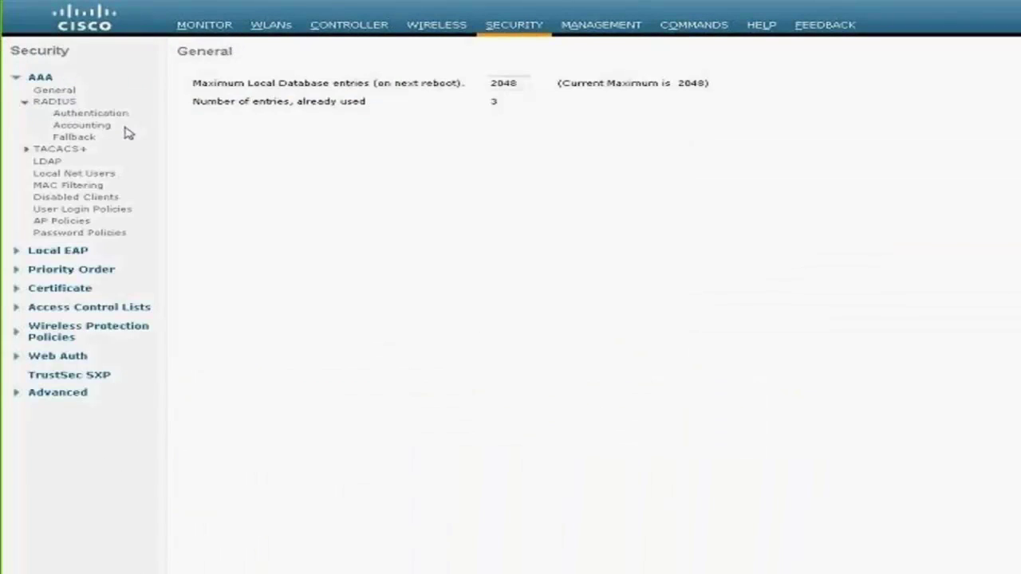
left_click(96, 116)
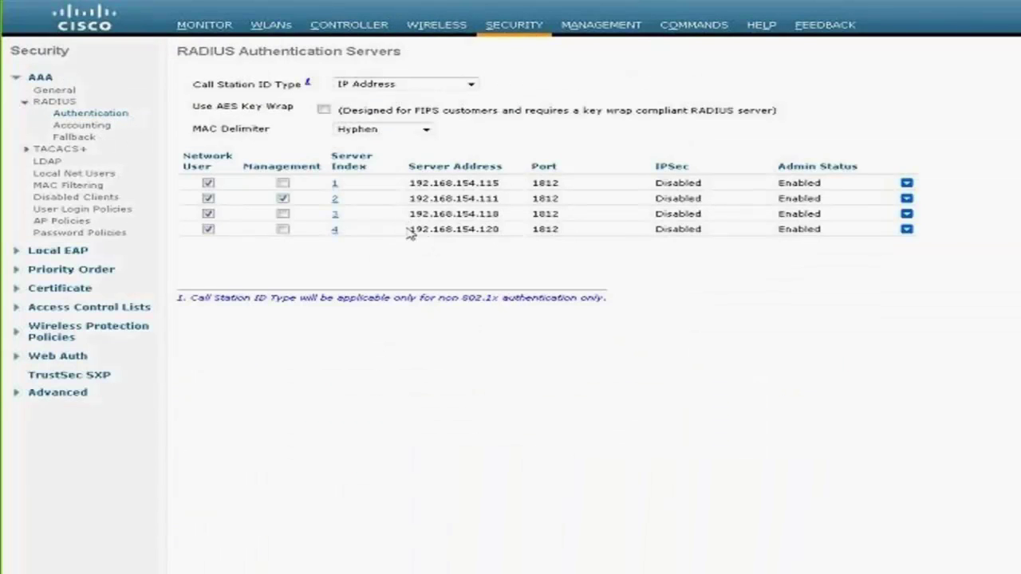
left_click_drag(410, 230, 504, 230)
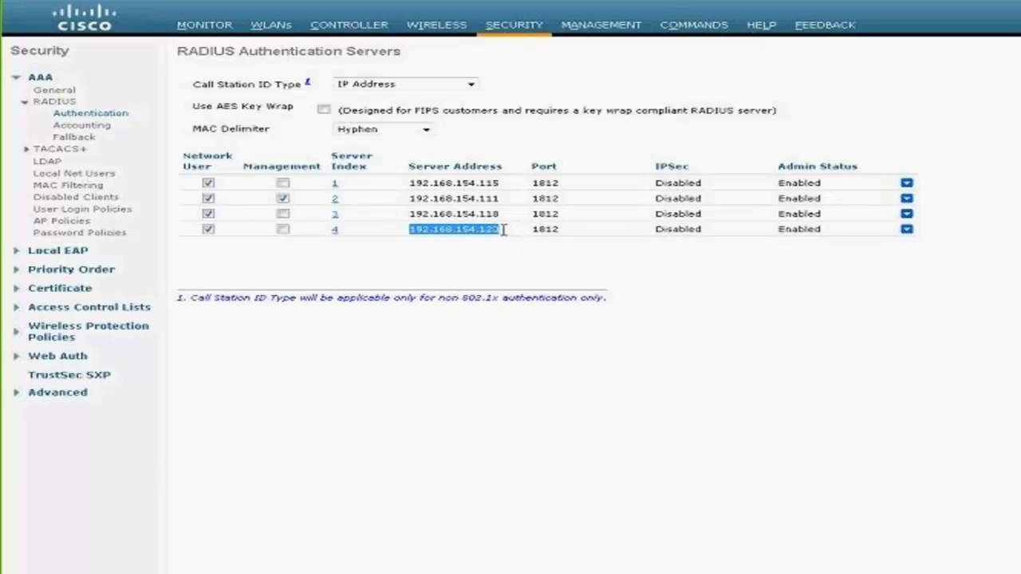
left_click(456, 263)
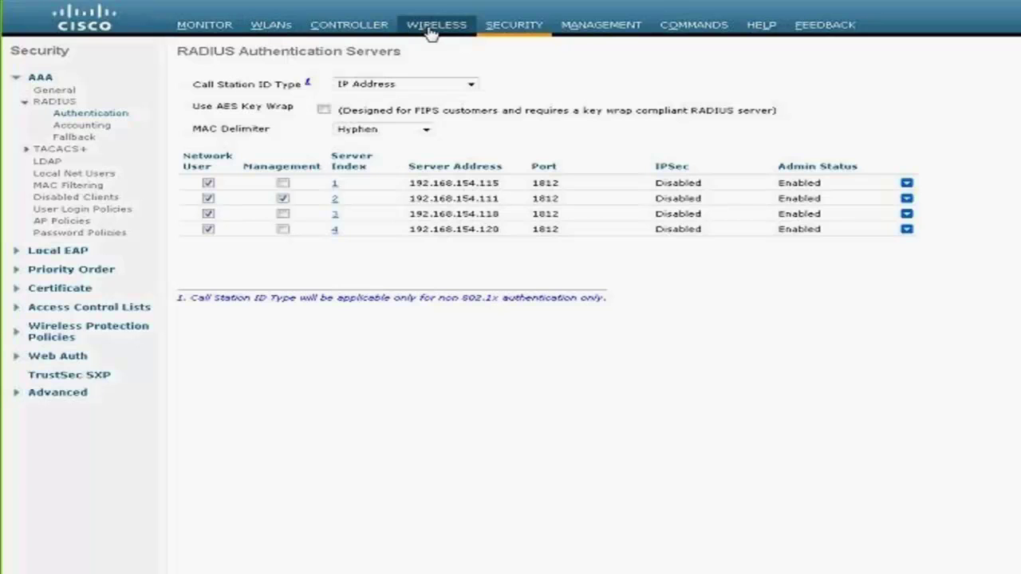
left_click(348, 25)
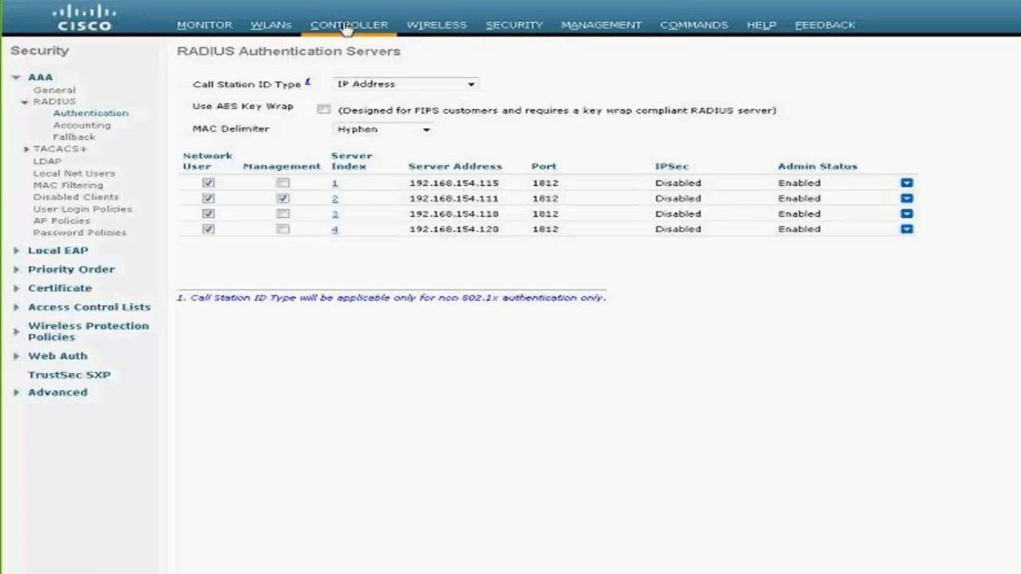
List the controller interfaces and highlight the management interface's VLAN 254
left_click(52, 118)
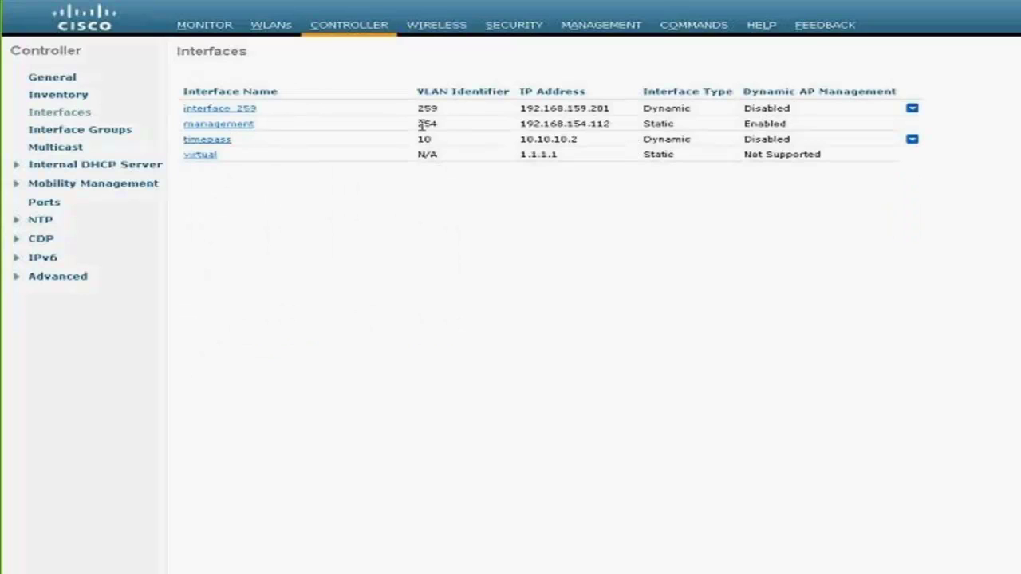
left_click_drag(421, 125, 448, 124)
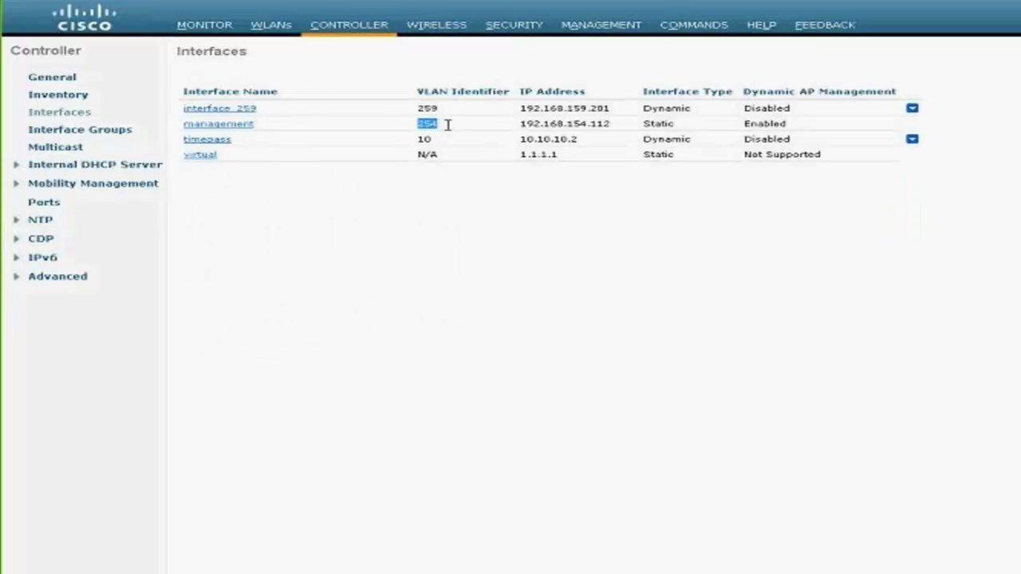
left_click(580, 253)
mouse_move(105, 568)
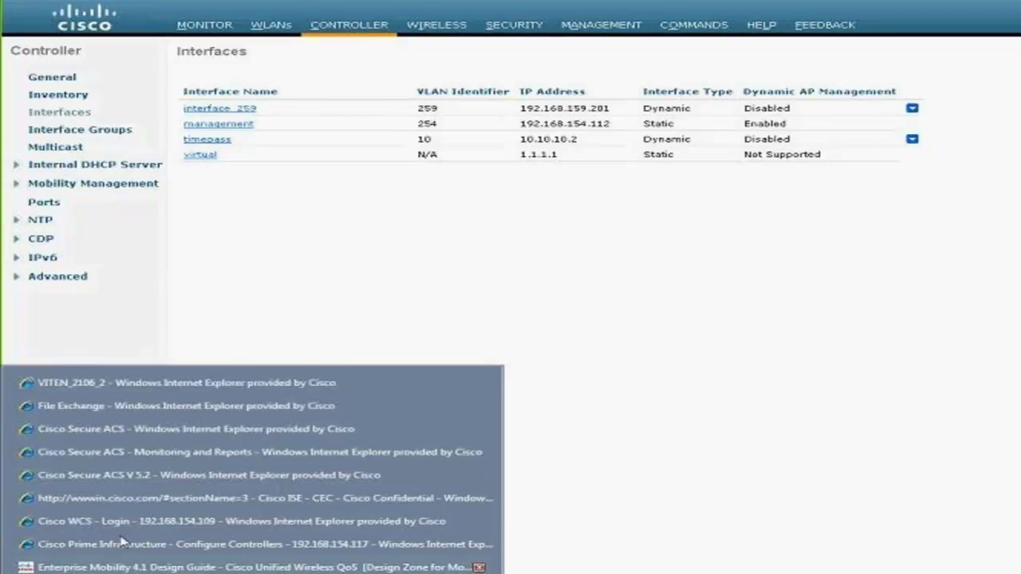
Switch to Cisco Secure ACS and open Network Devices and AAA Clients
left_click(156, 431)
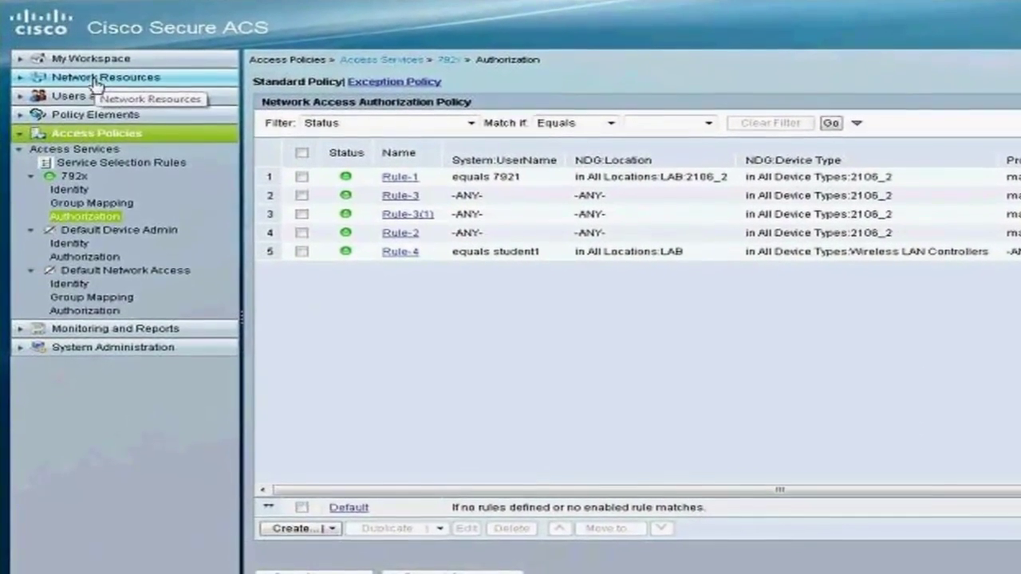
left_click(95, 79)
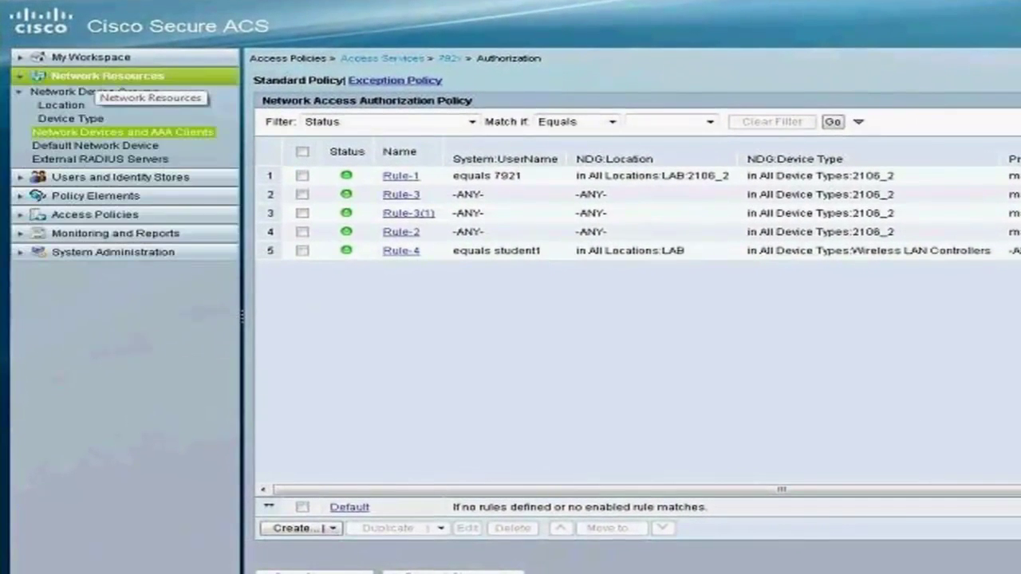
left_click(88, 132)
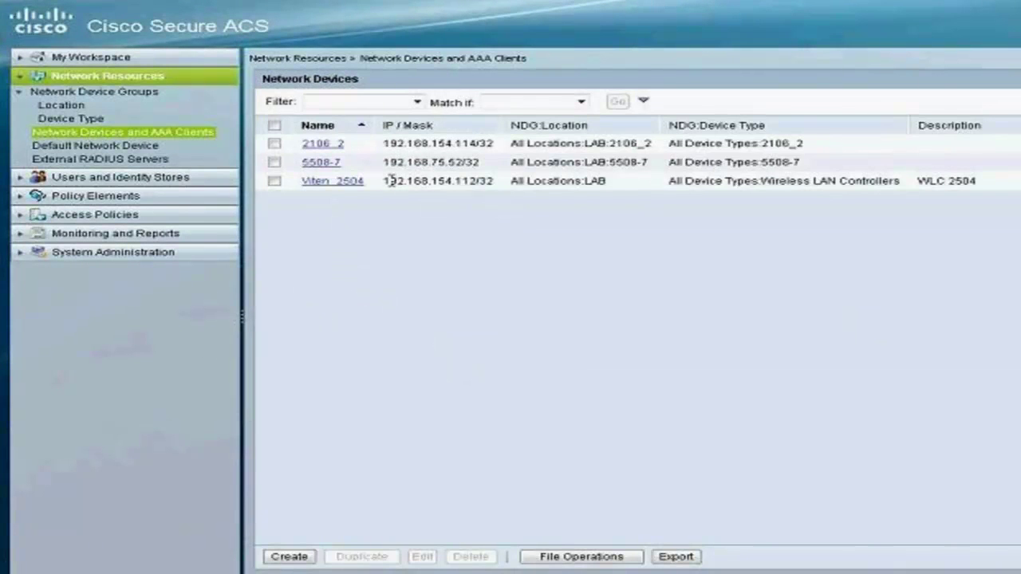
Highlight controller Viten_2504's address 192.168.154.112/32 and its All Locations:LAB location
left_click_drag(386, 181, 495, 183)
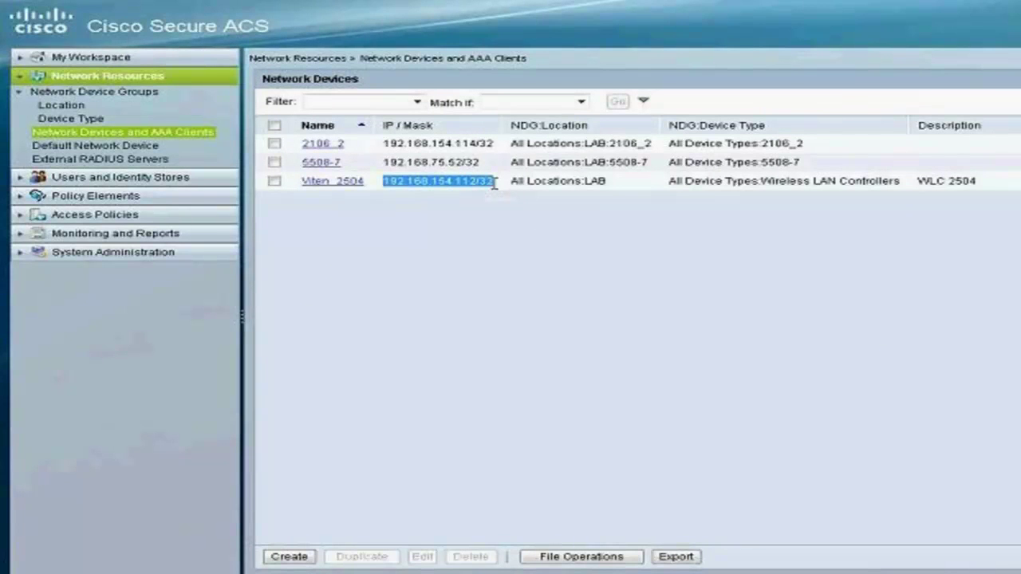
left_click(547, 272)
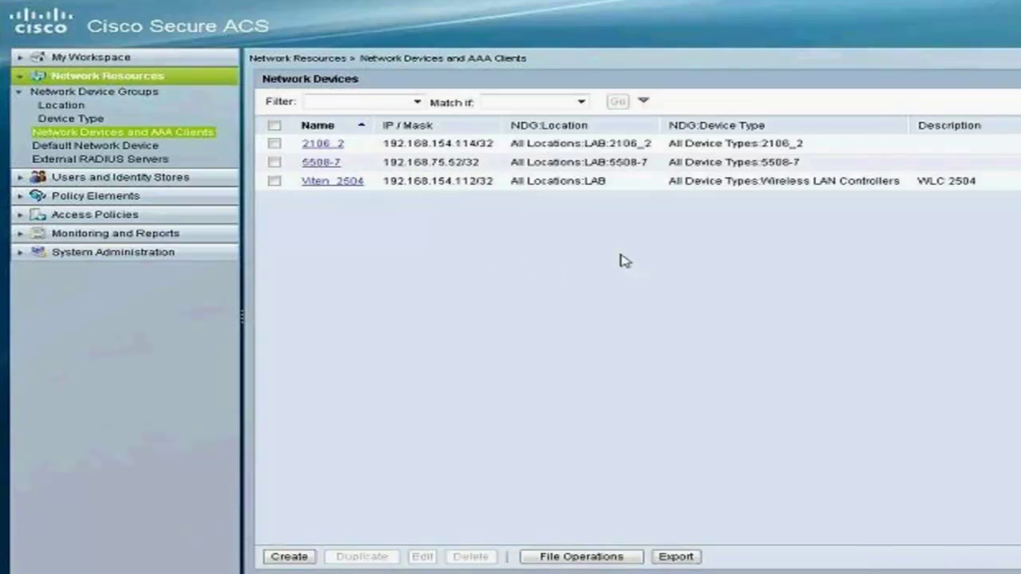
left_click_drag(527, 182, 606, 186)
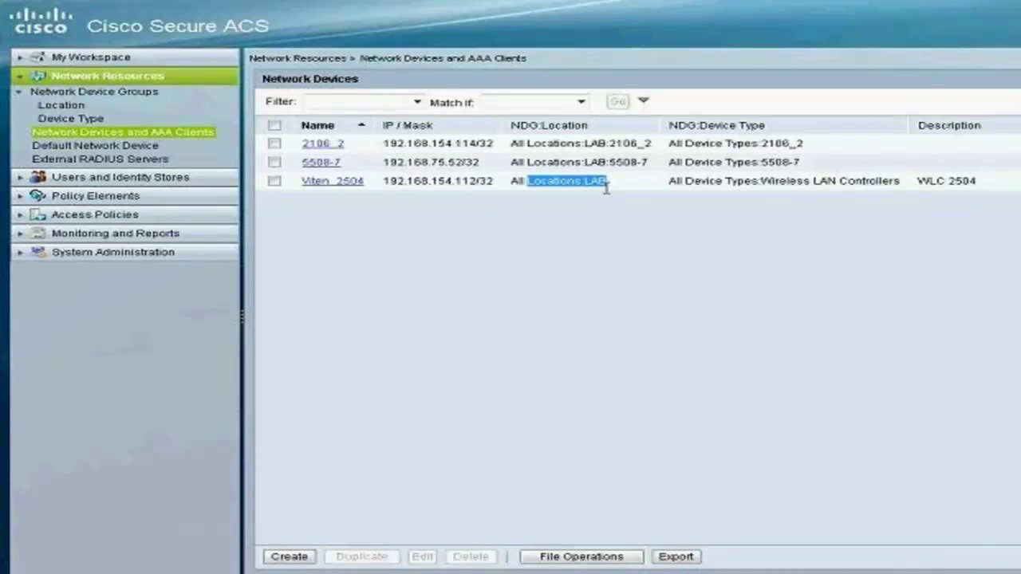
left_click(590, 263)
left_click_drag(513, 182, 860, 188)
left_click(474, 305)
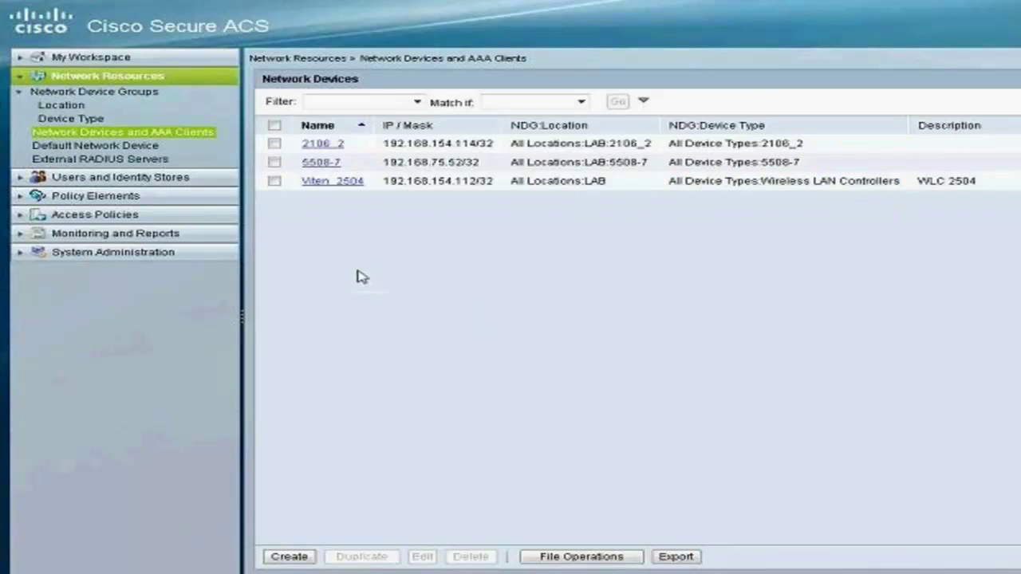
left_click(115, 217)
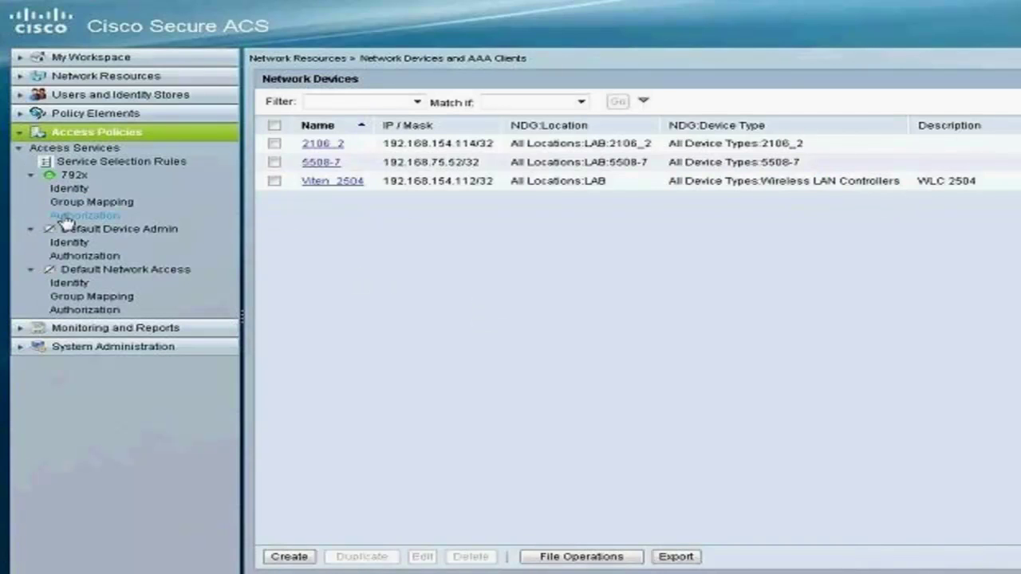
Open authorization Rule-4 and check its student1 condition and Attribute-vlan-263 result profile
left_click(67, 217)
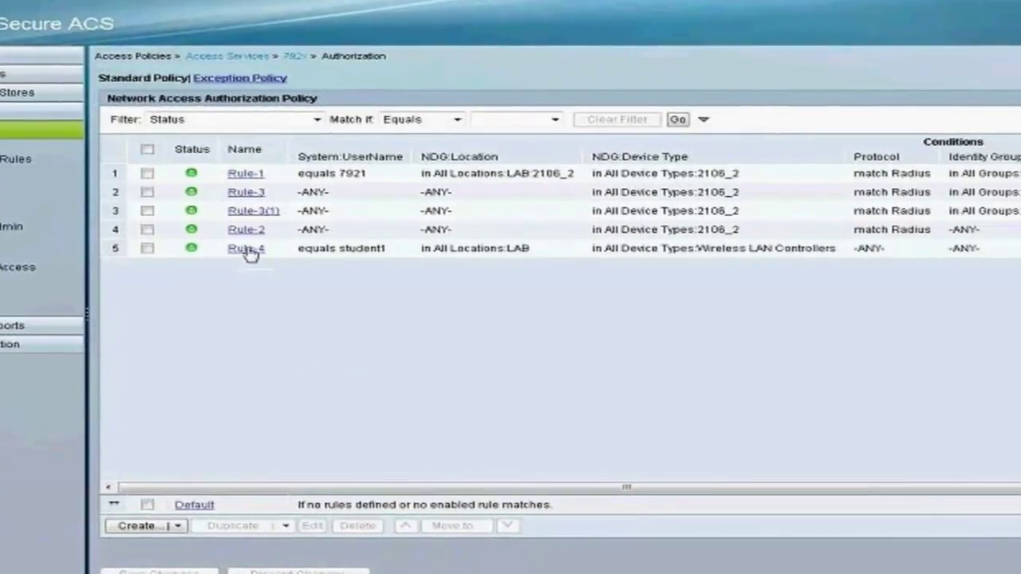
left_click(356, 250)
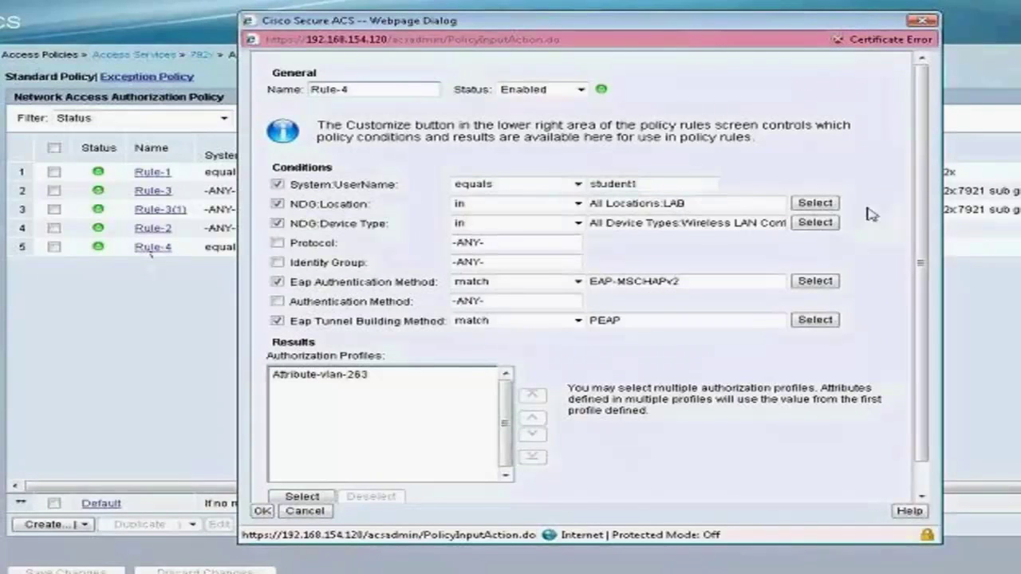
left_click_drag(590, 184, 669, 182)
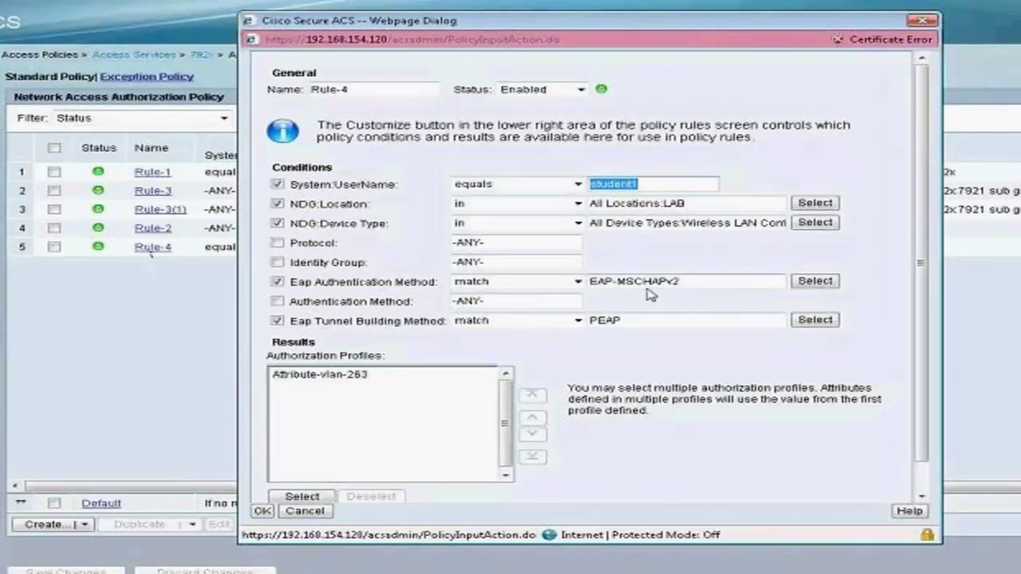
left_click(312, 375)
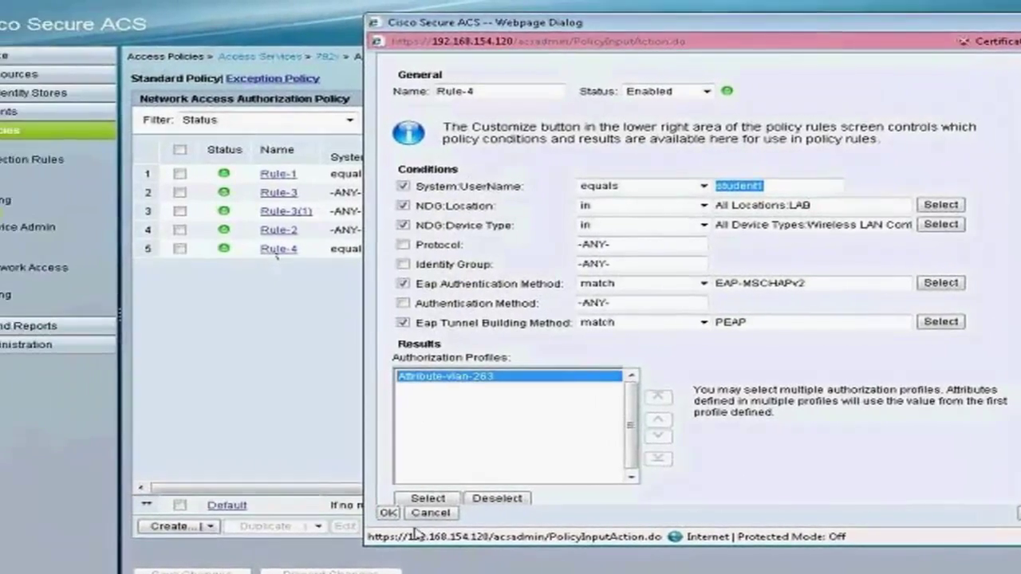
Close Rule-4 unchanged and inspect Attribute-vlan-263's RADIUS attribute Tunnel-Private-Group-ID 263
left_click(423, 513)
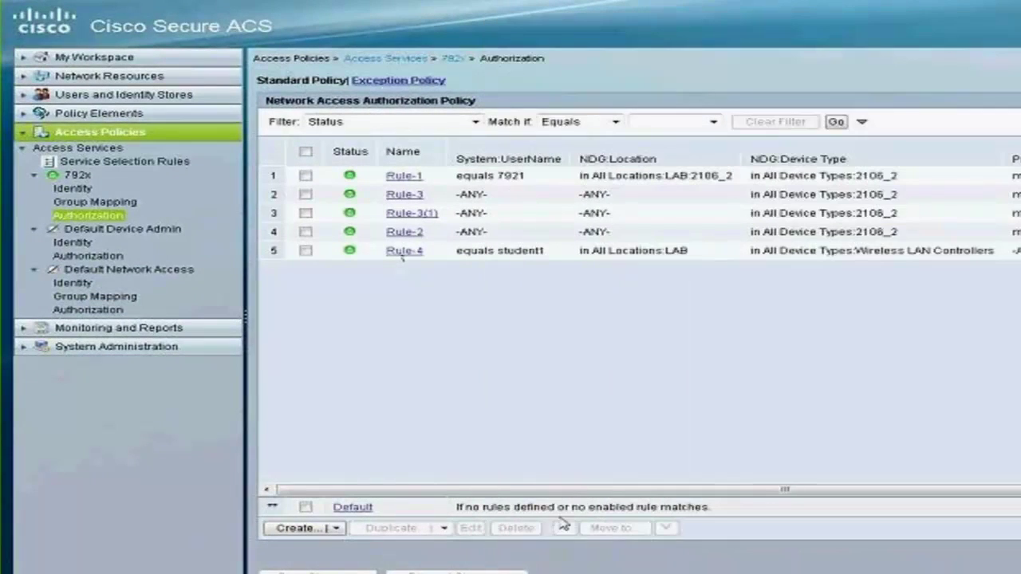
left_click(88, 117)
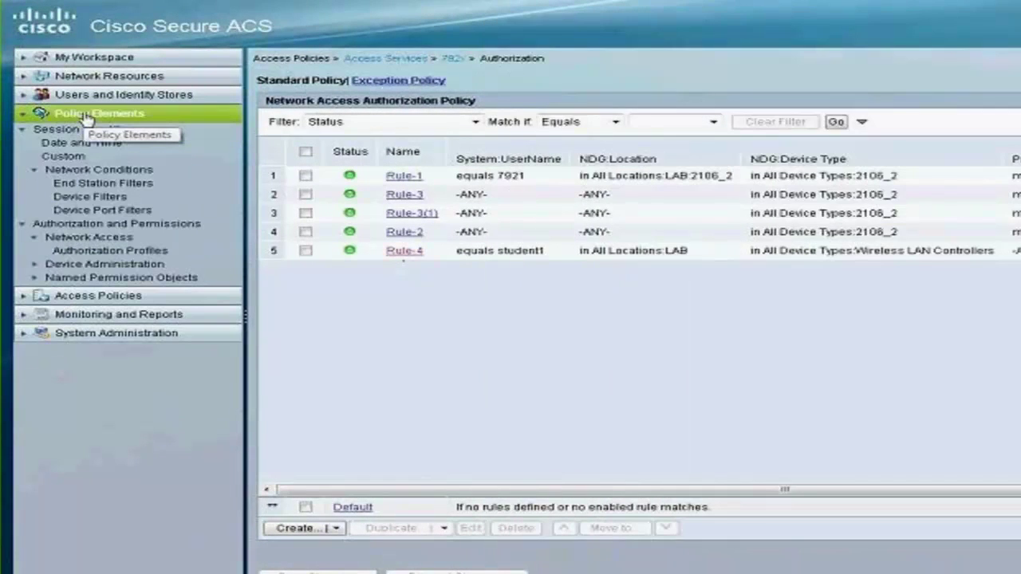
left_click(103, 252)
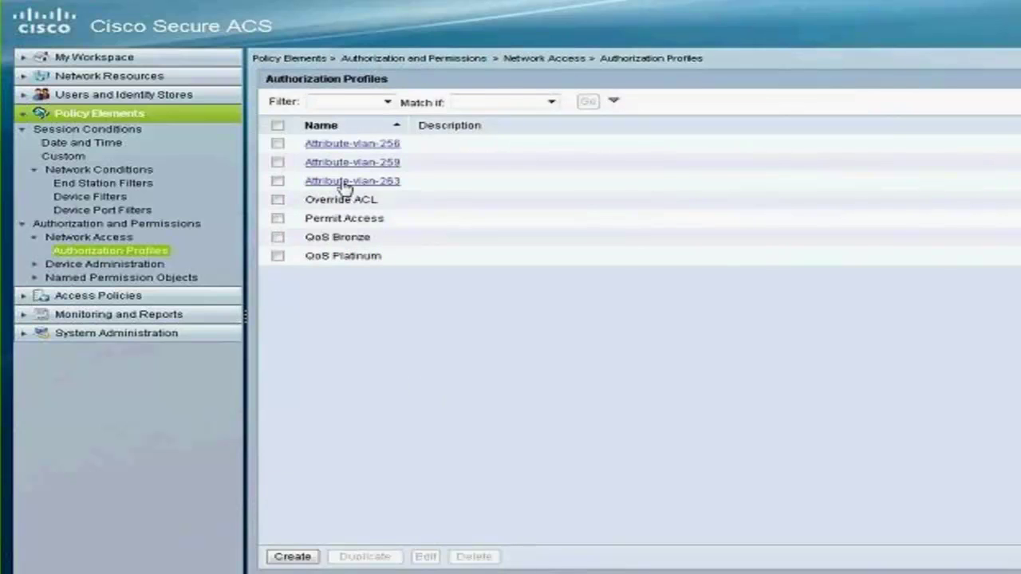
left_click(345, 182)
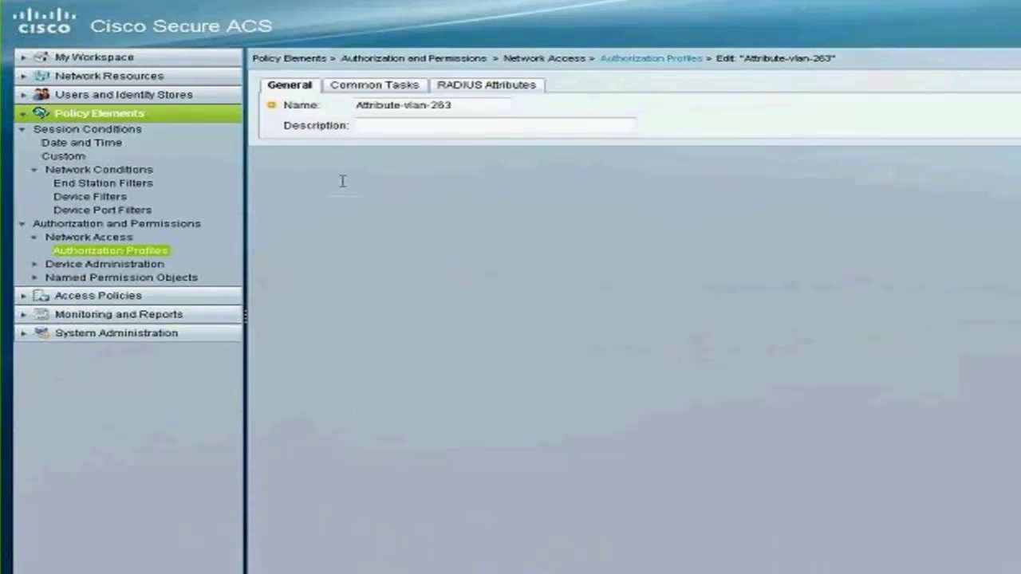
left_click(494, 87)
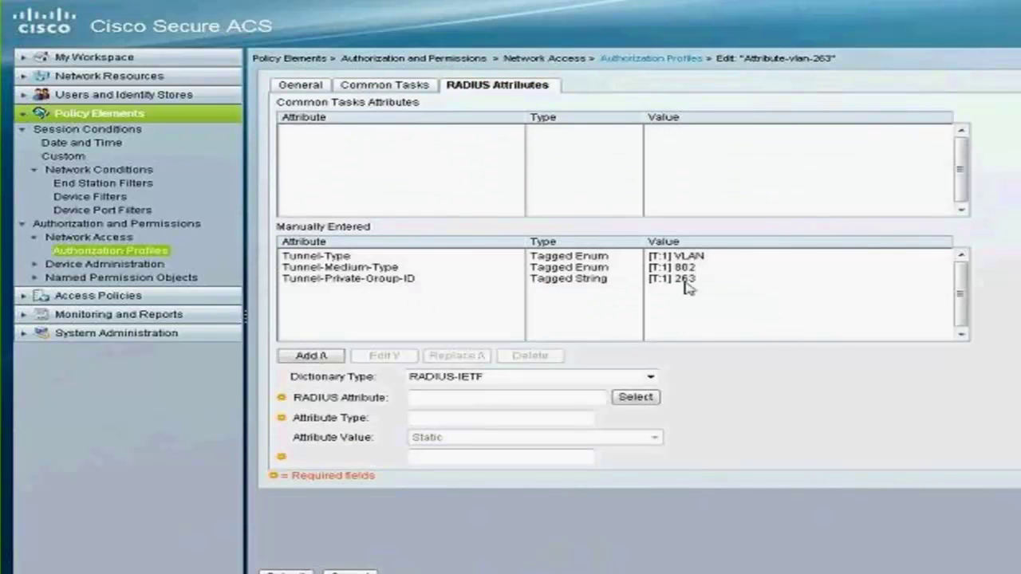
left_click(671, 281)
left_click(702, 281)
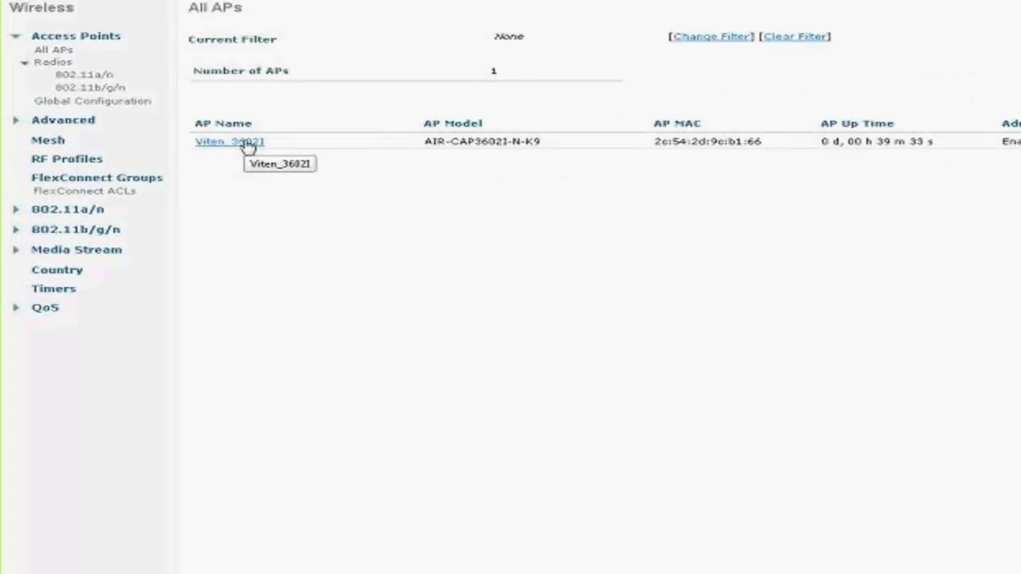
Enable VLAN Support on AP Viten_3602I's FlexConnect settings and apply it
left_click(249, 144)
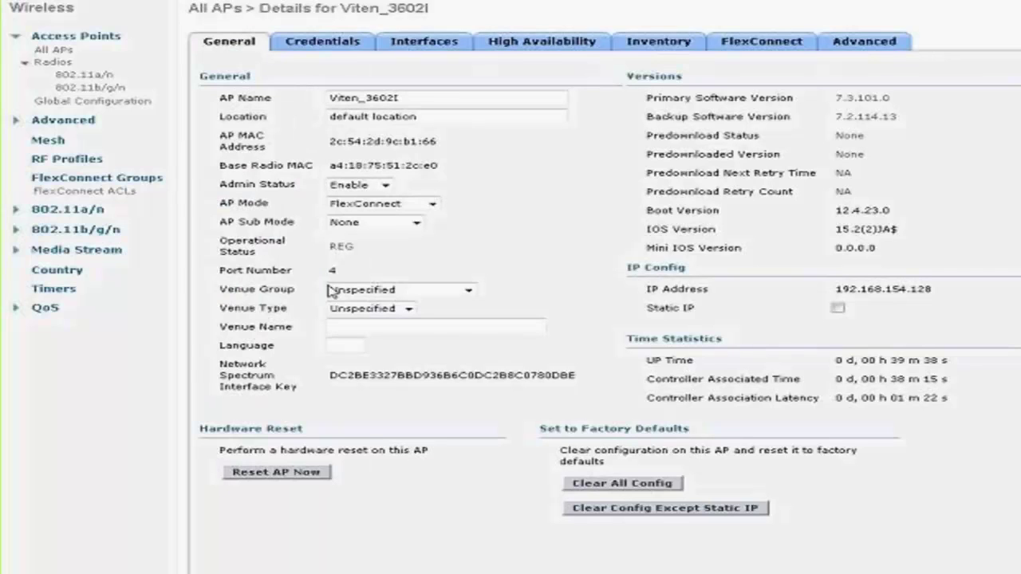
left_click(776, 41)
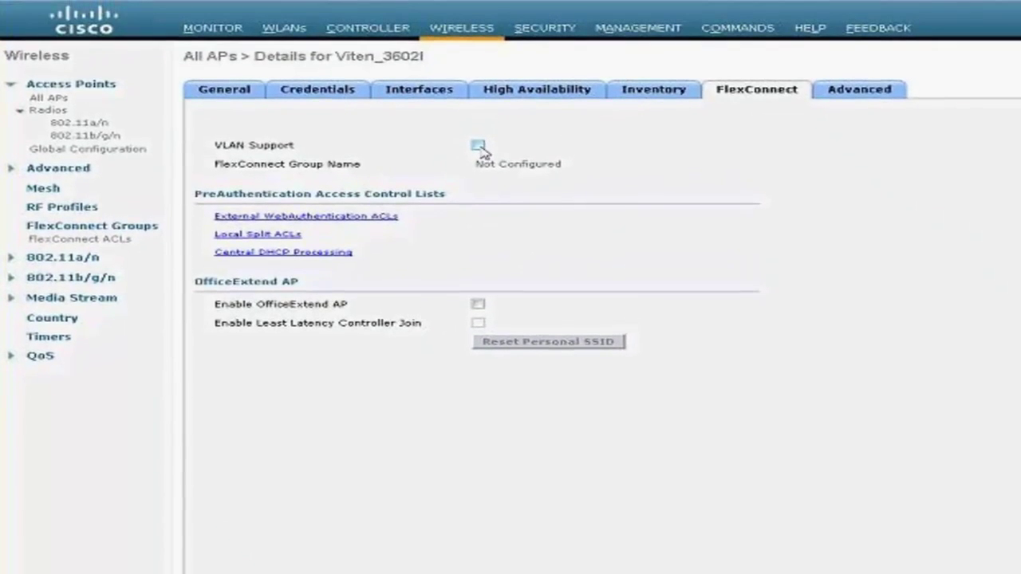
left_click(478, 146)
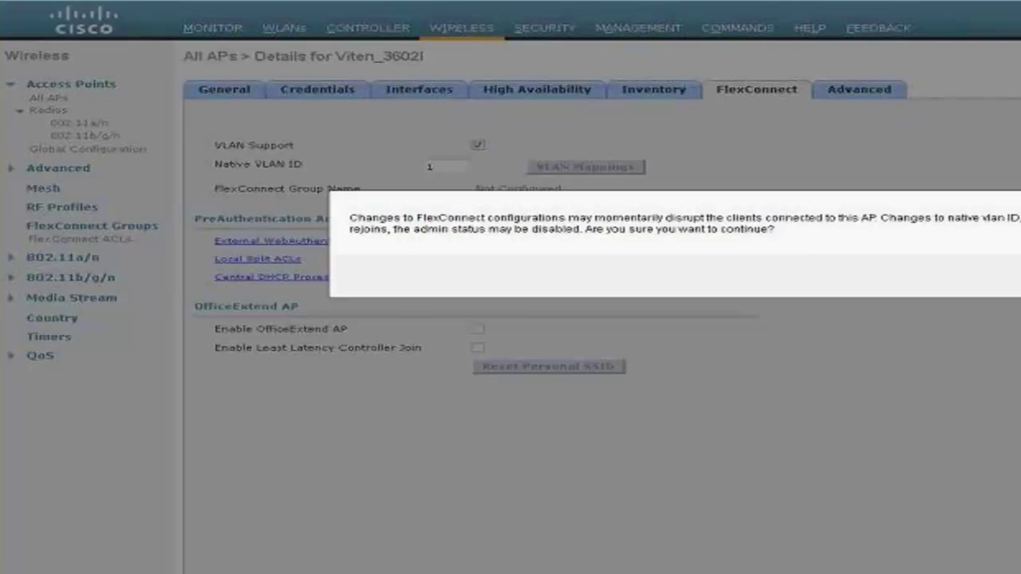
key("Return")
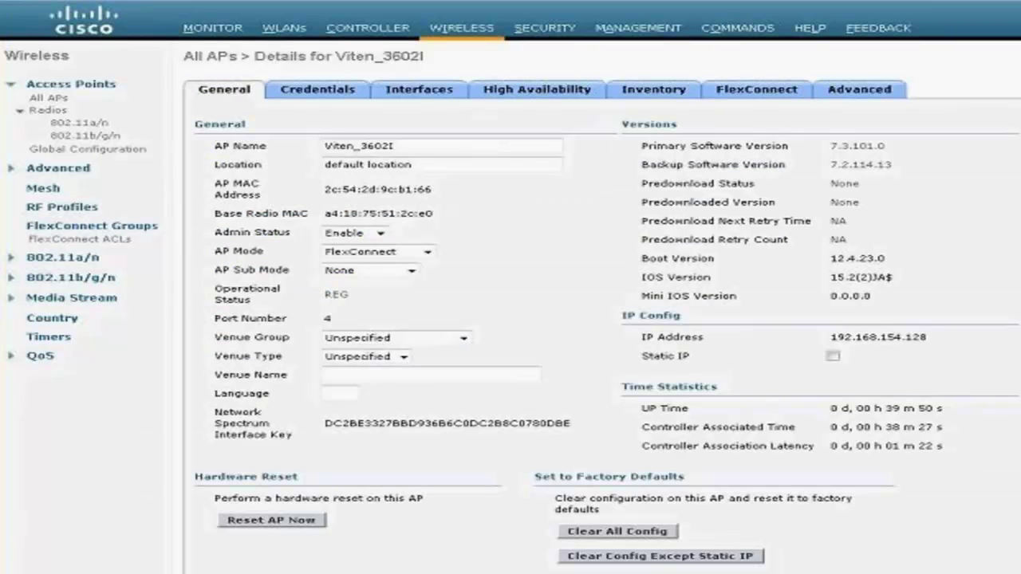
left_click(762, 93)
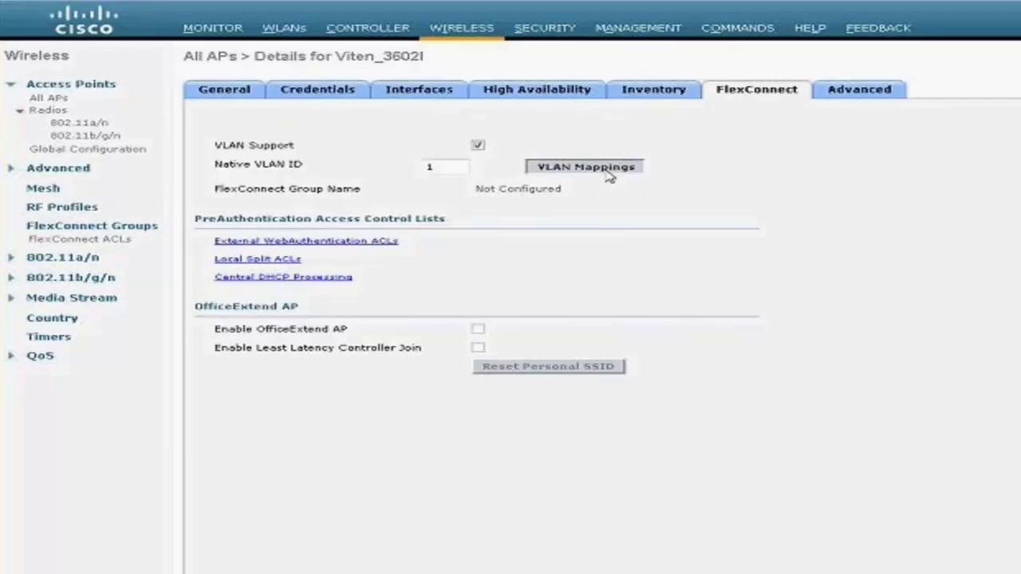
Apply the flexconnect_override WLAN's VLAN 254 mapping, accepting the client disruption warning
left_click(609, 170)
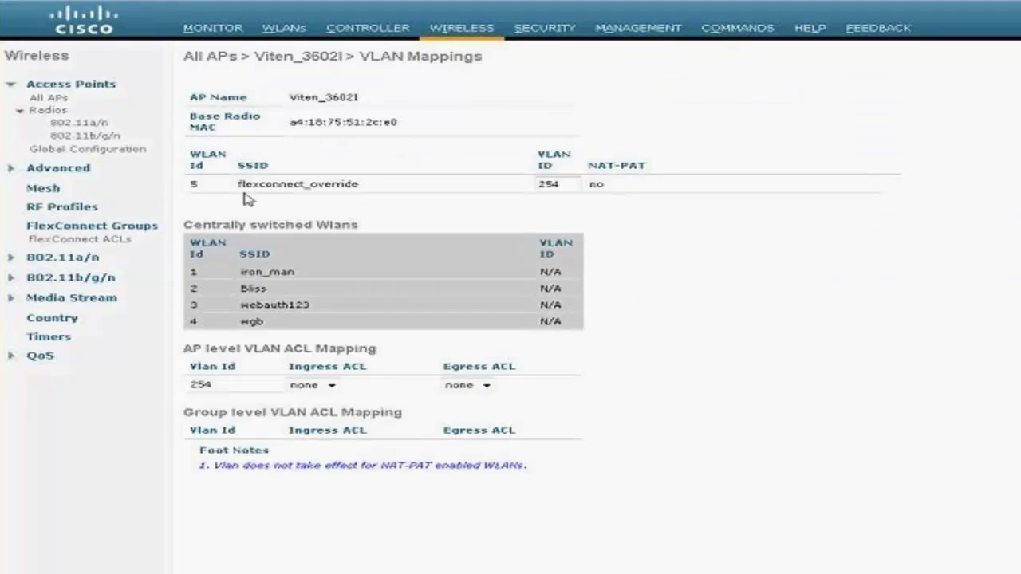
left_click_drag(238, 184, 361, 184)
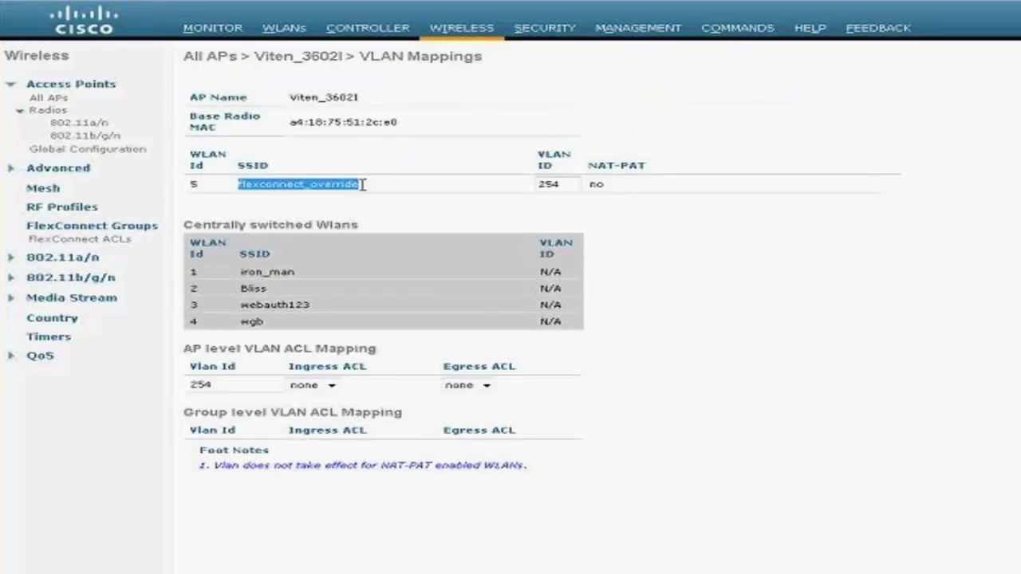
left_click(553, 184)
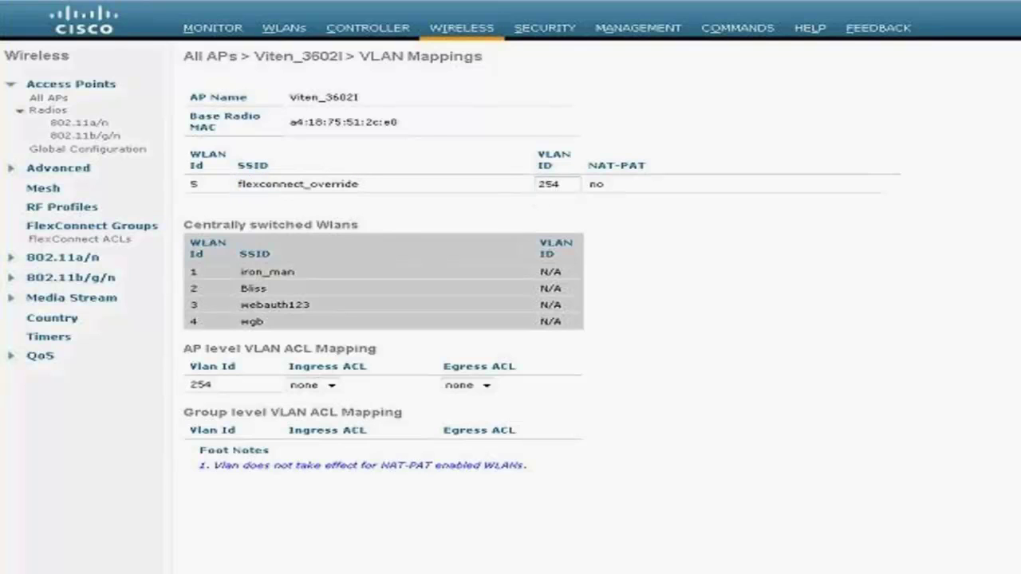
key("Return")
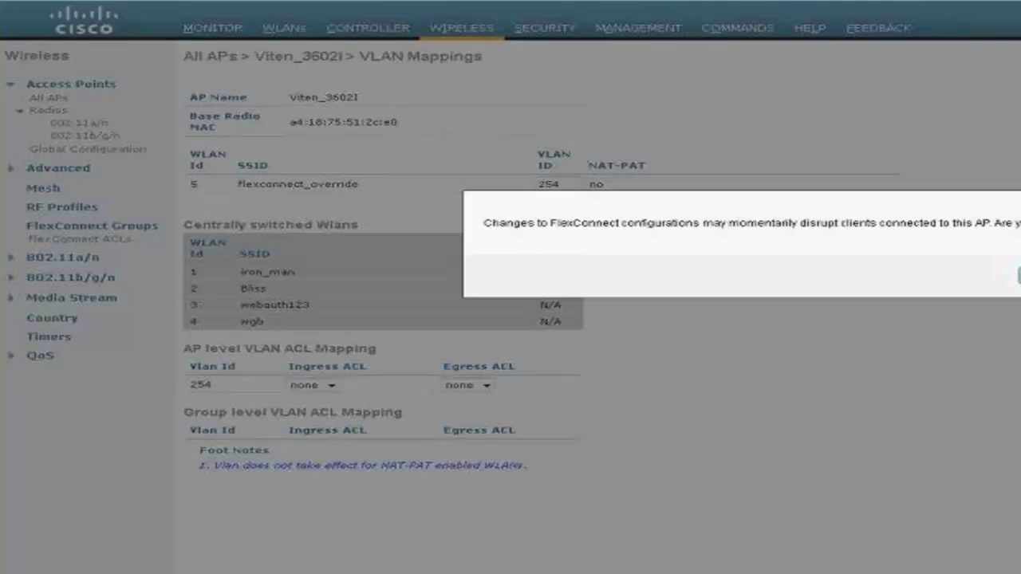
left_click(1018, 275)
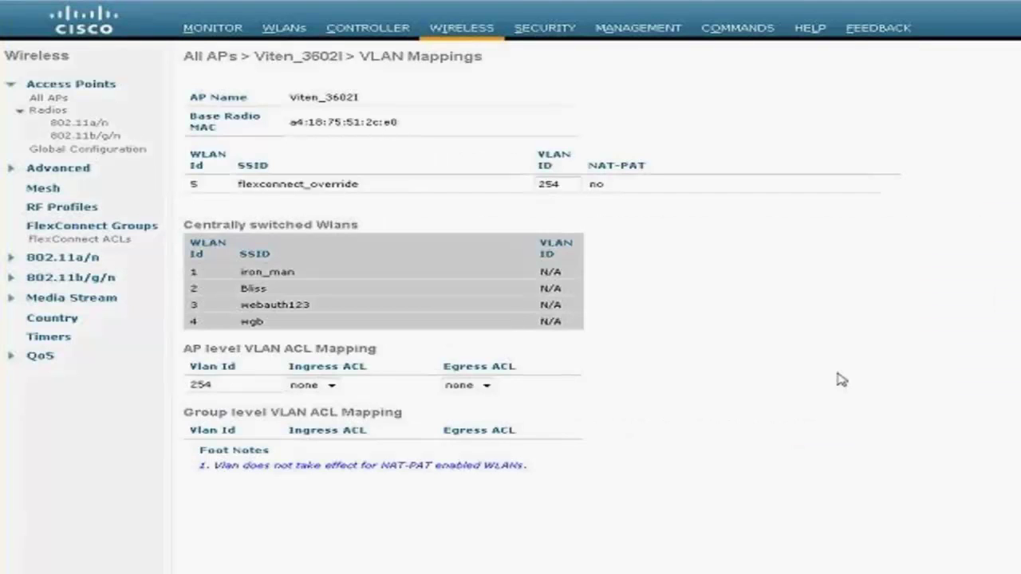
key("Return")
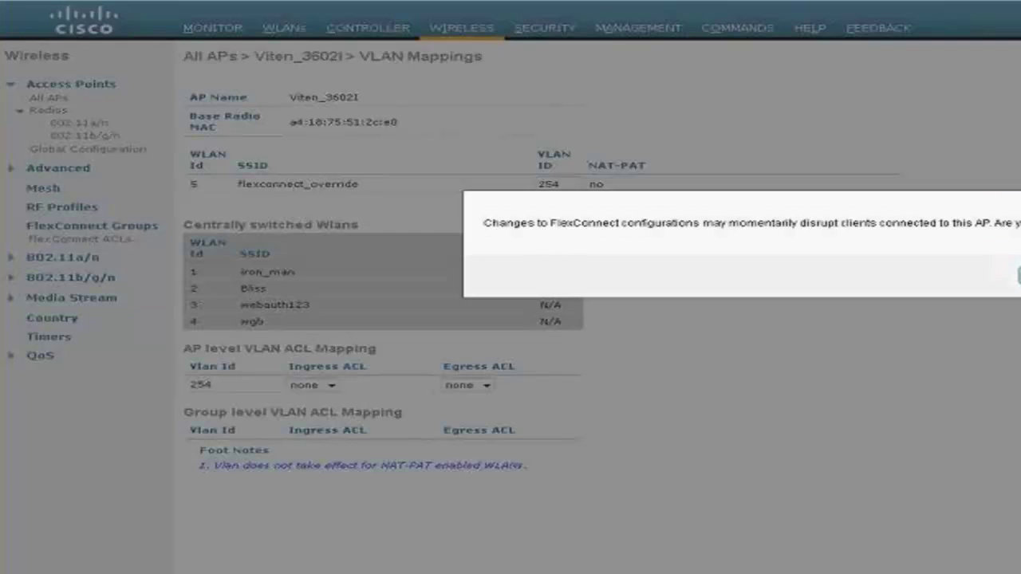
left_click(1018, 275)
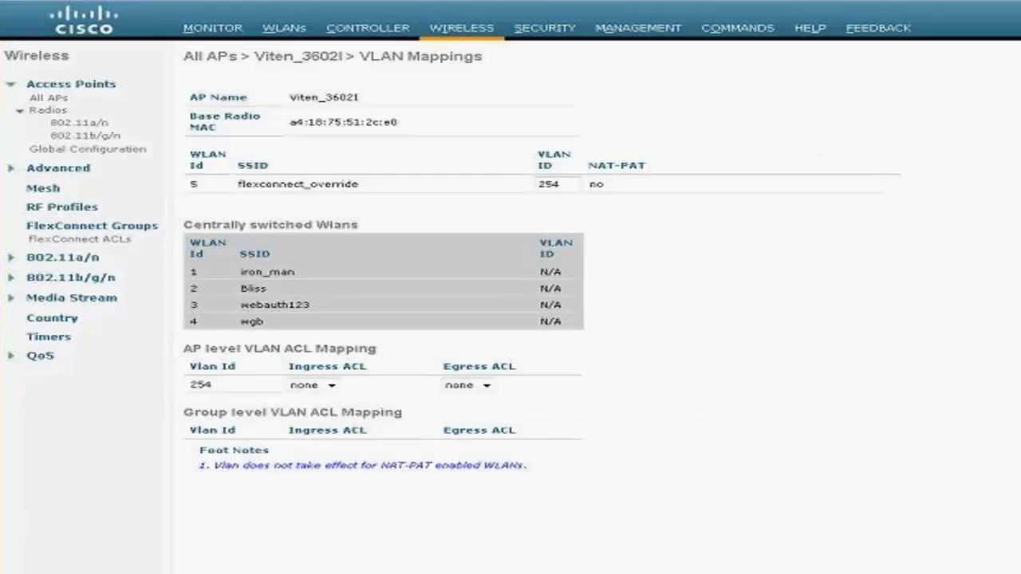
key("alt+Left")
left_click(770, 90)
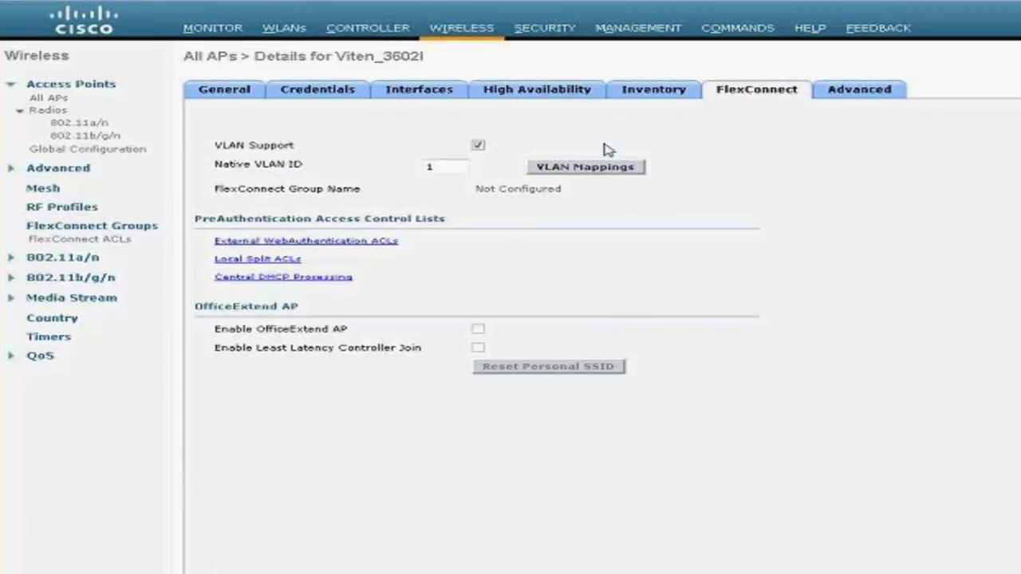
Set the AP's Native VLAN ID to 254, apply it, and recheck the VLAN mappings
double_click(450, 169)
type("254")
key("Return")
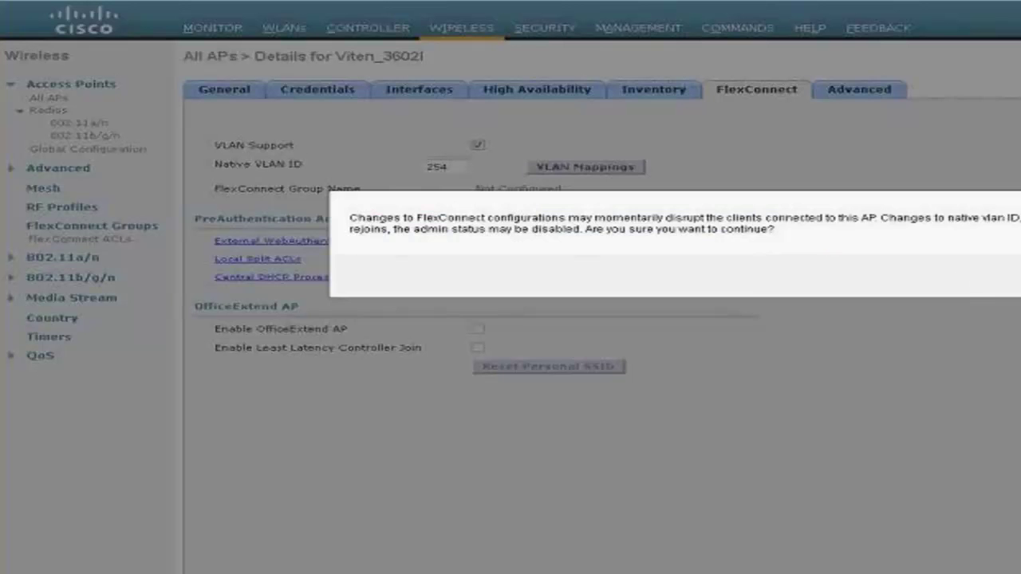
key("Return")
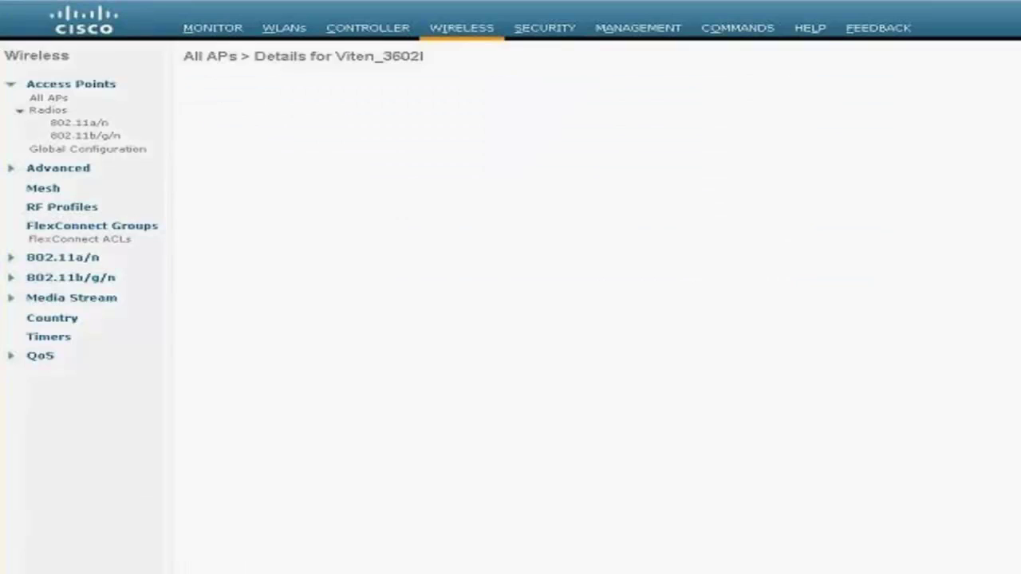
left_click(762, 100)
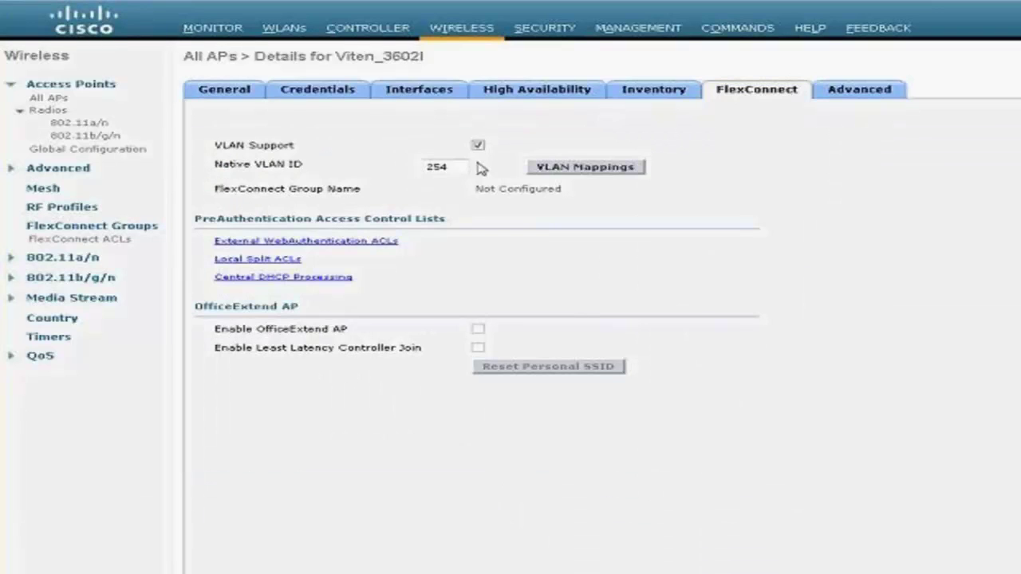
left_click(590, 173)
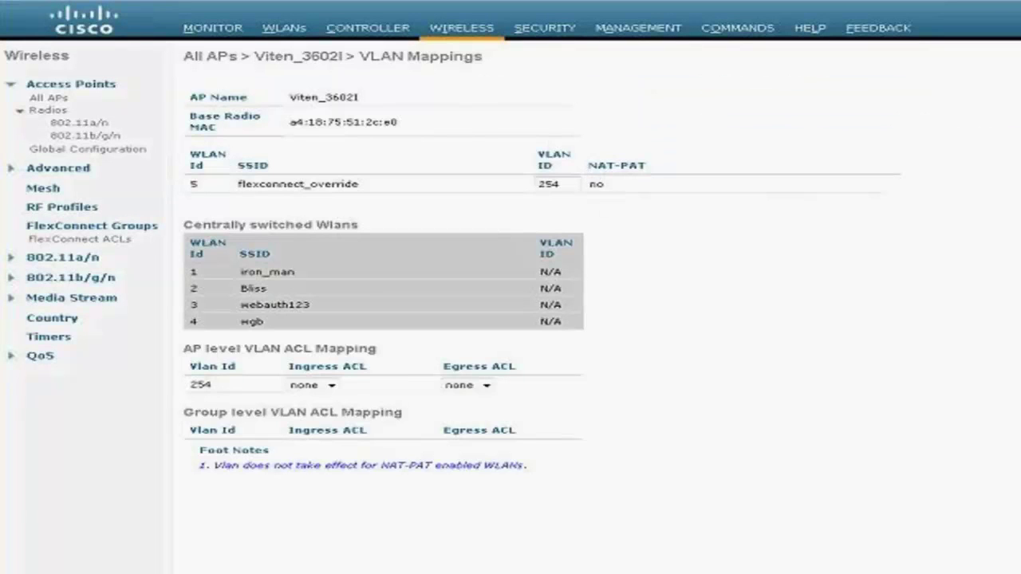
key("alt+Left")
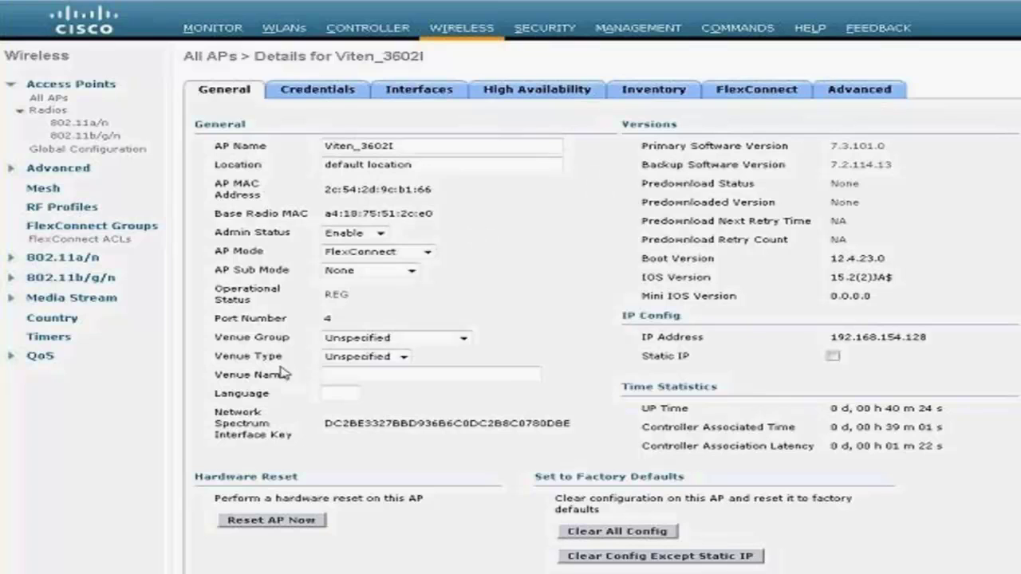
Add access point Viten_3602I to the vlan_override FlexConnect group, then go to the All APs list
left_click(81, 229)
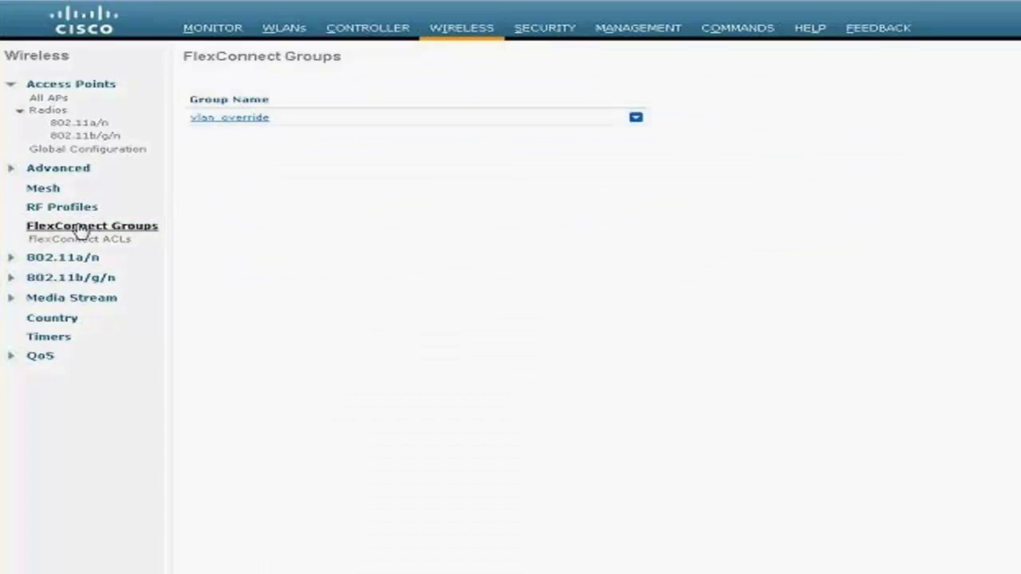
left_click(239, 118)
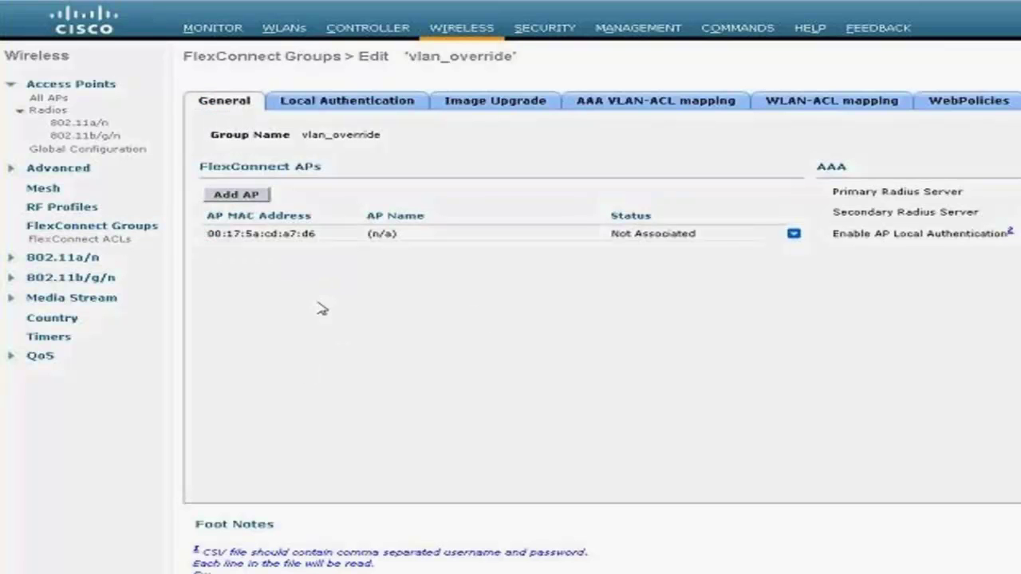
left_click(236, 197)
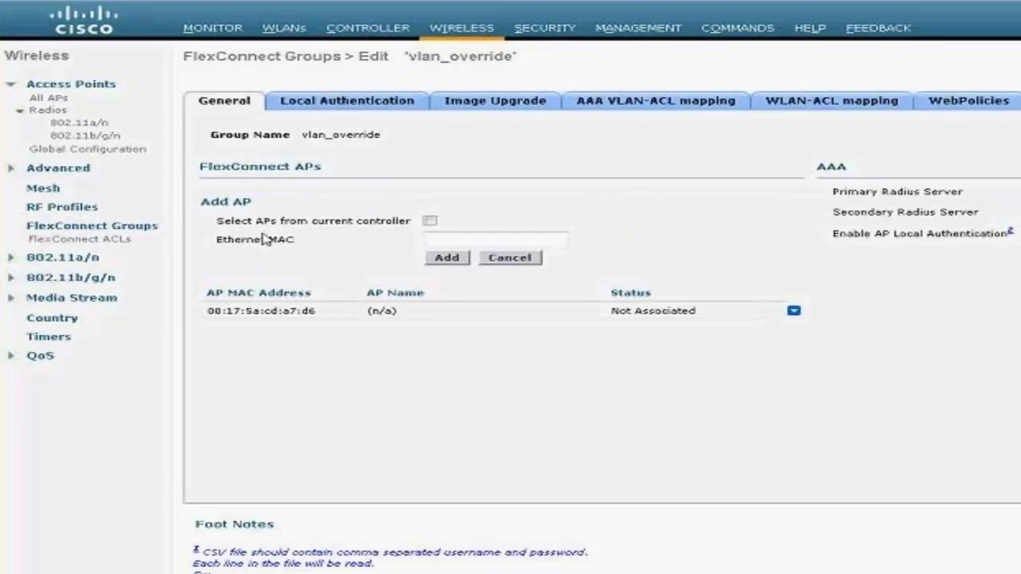
left_click(429, 221)
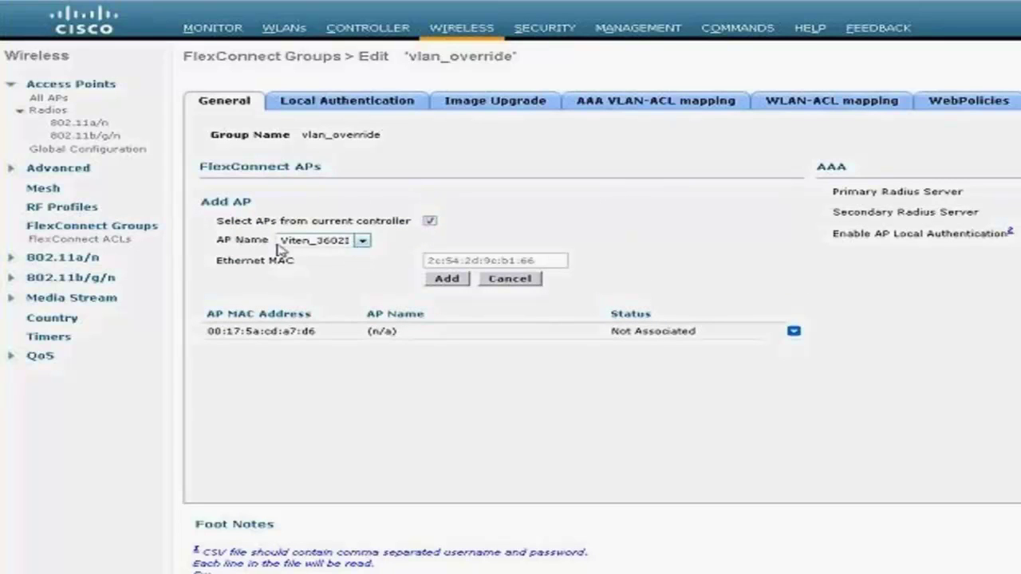
left_click(447, 280)
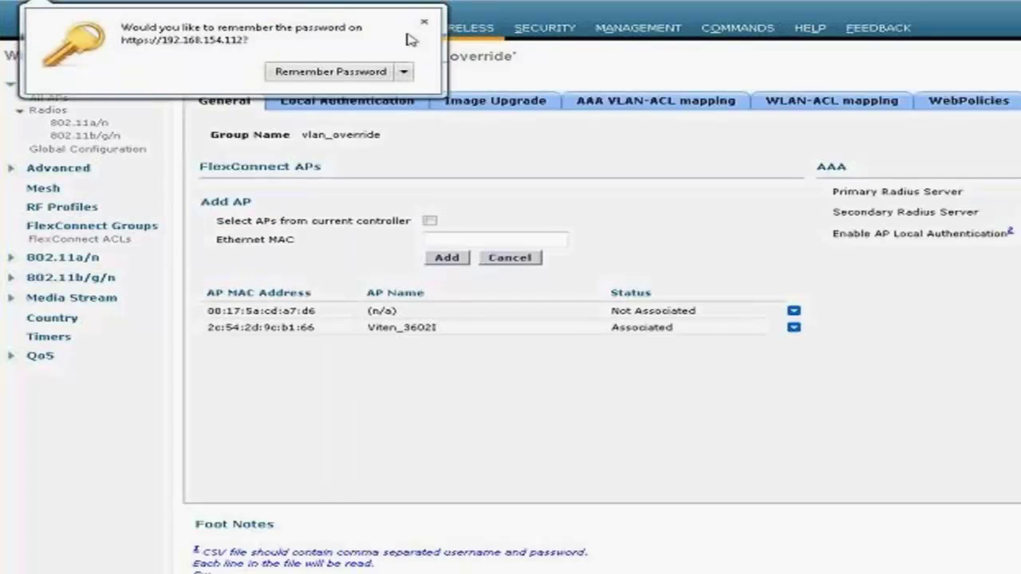
left_click(424, 21)
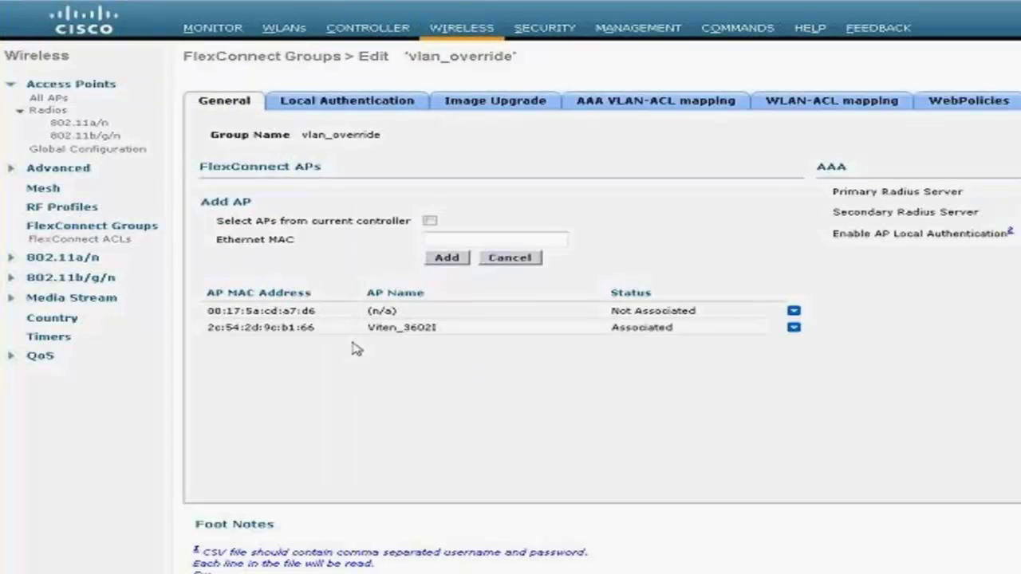
left_click(461, 30)
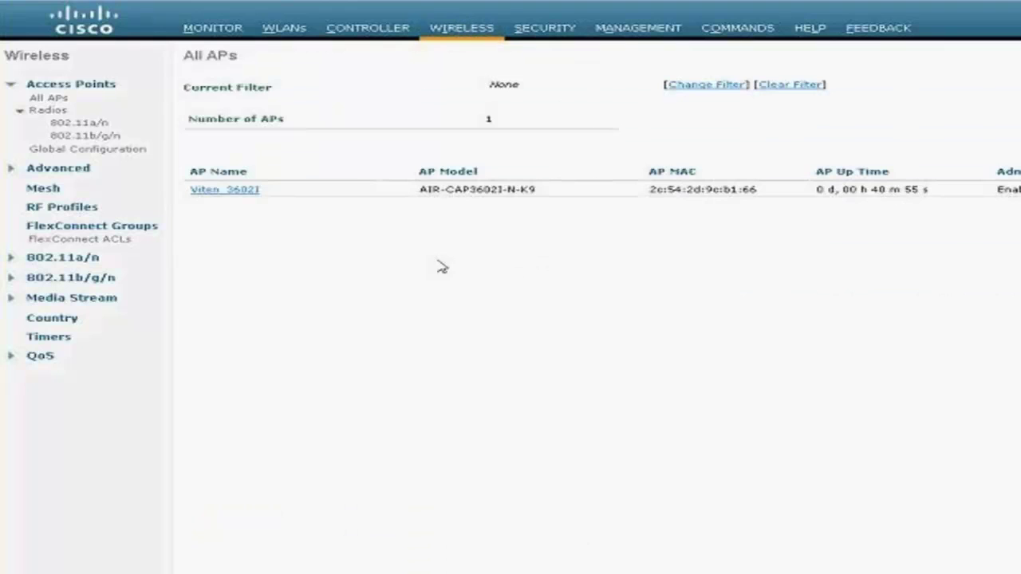
Review Viten_3602I's FlexConnect and Advanced tabs, then reopen the vlan_override FlexConnect group
left_click(236, 191)
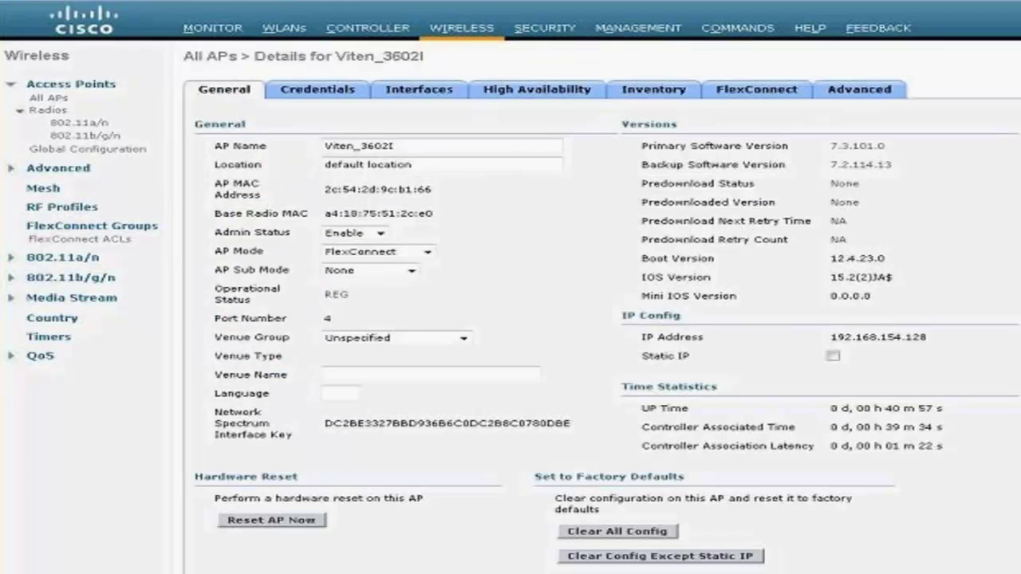
left_click(758, 94)
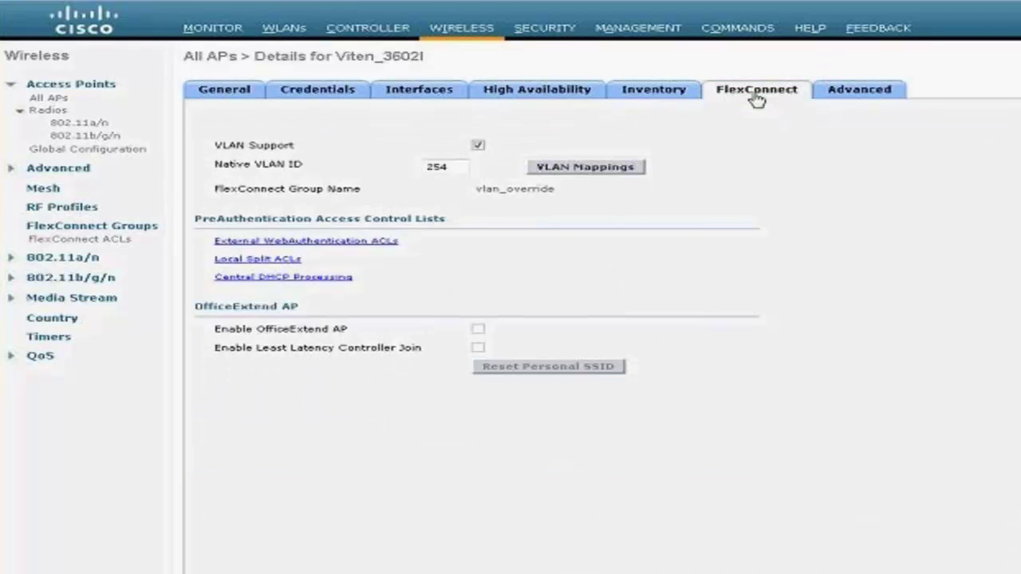
left_click(860, 92)
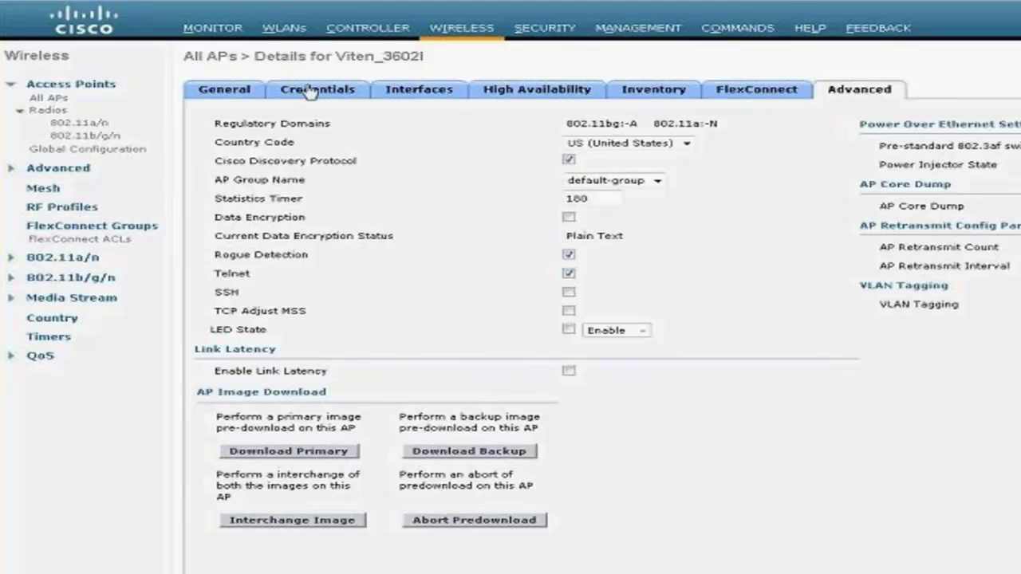
left_click(64, 230)
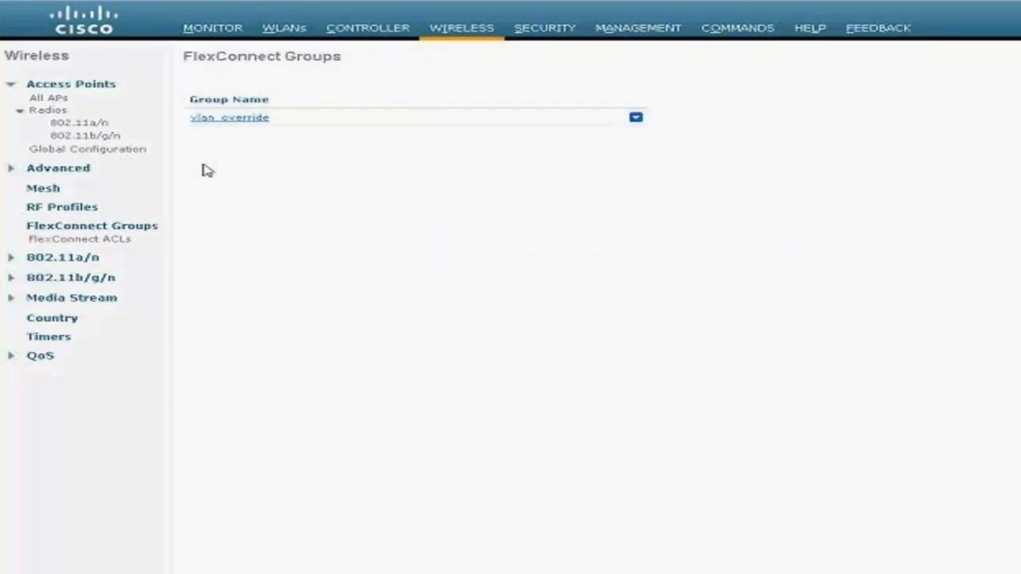
left_click(248, 119)
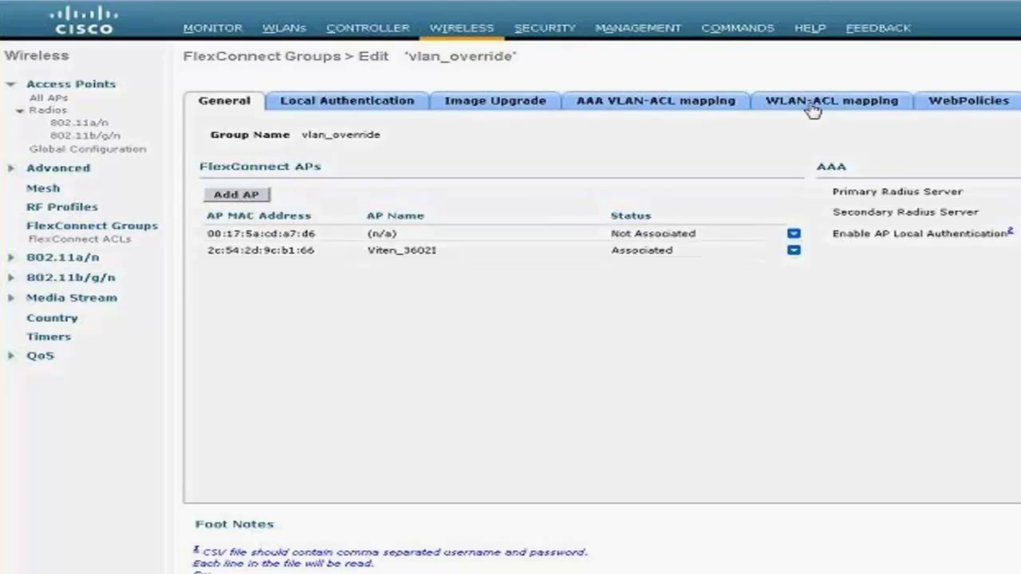
Add a VLAN 263 entry to vlan_override's AAA VLAN-ACL mappings
left_click(641, 109)
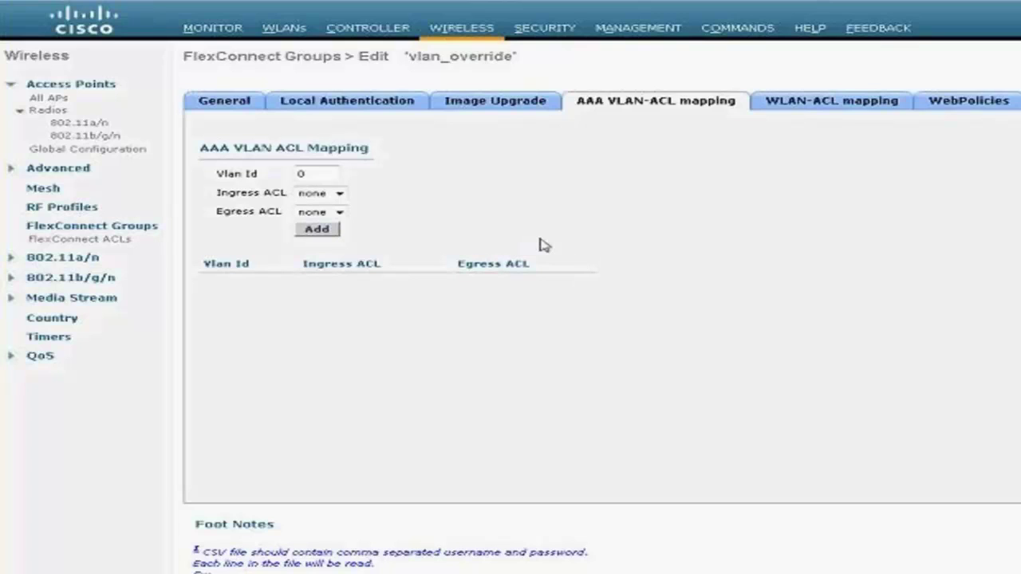
double_click(318, 175)
type("263")
left_click(320, 231)
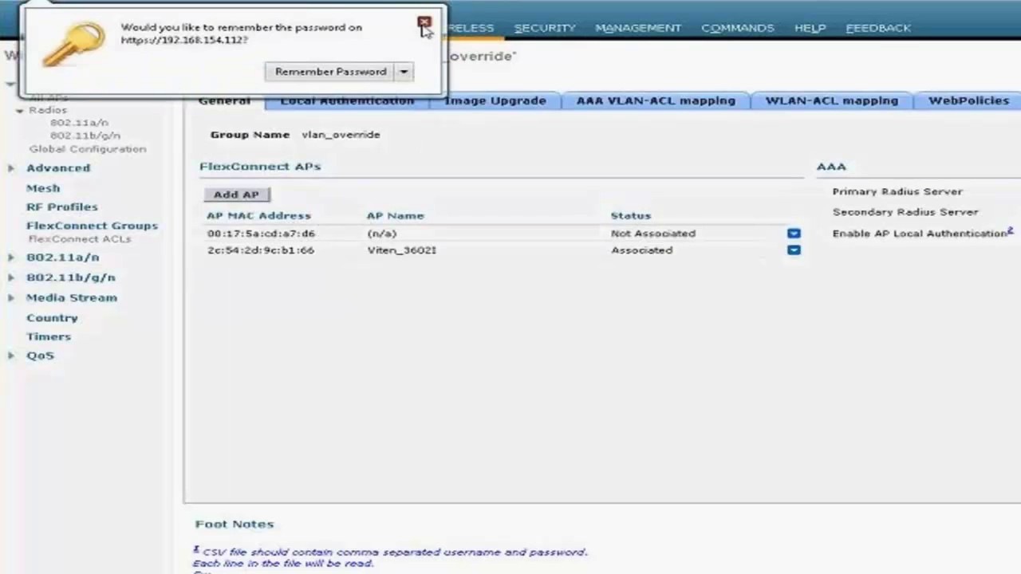
Dismiss the password prompt and check the new VLAN 263 entry in the mapping list
left_click(424, 24)
left_click(630, 109)
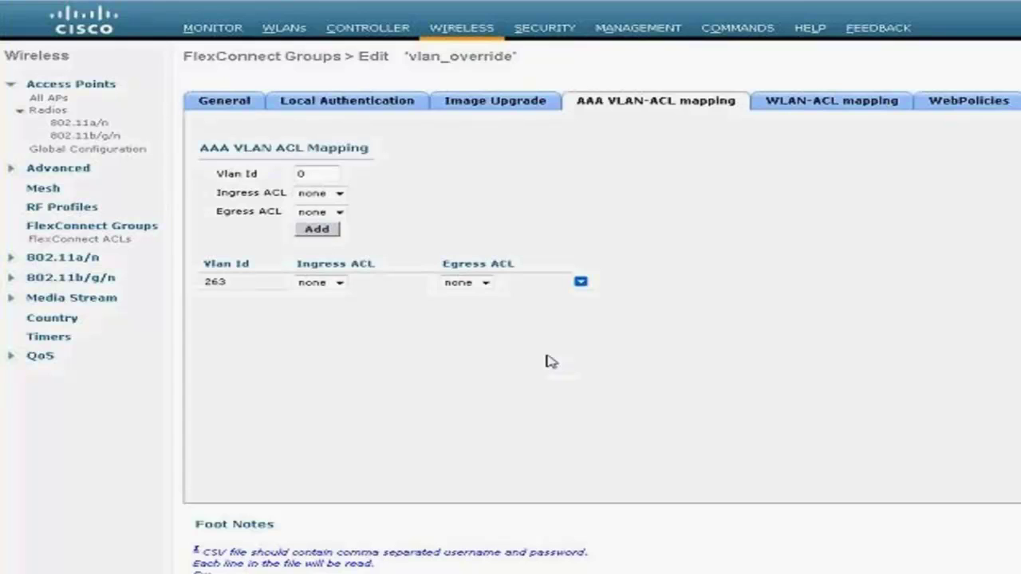
double_click(212, 282)
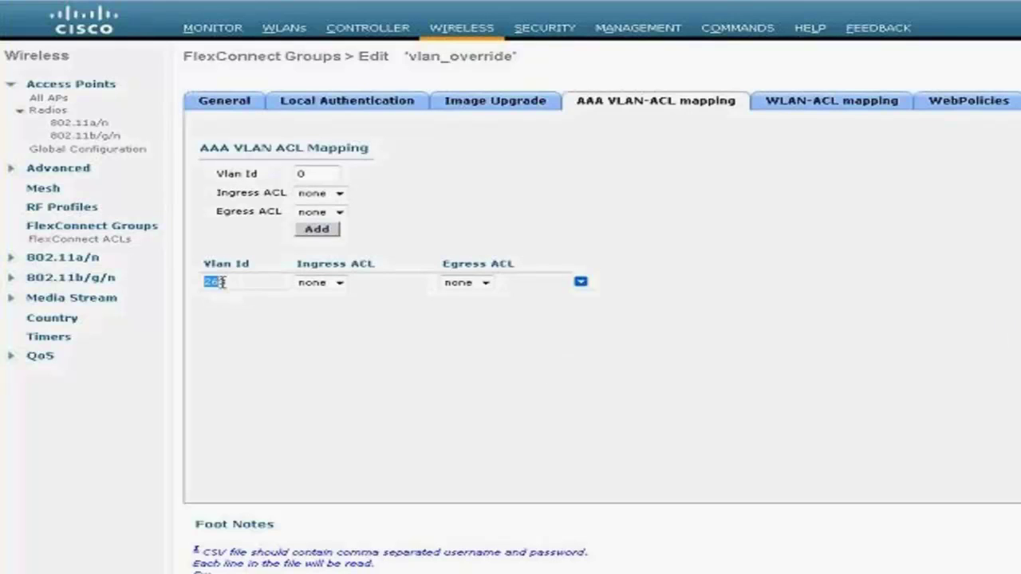
left_click(404, 396)
Open Viten_3602I's FlexConnect VLAN mappings, noting native VLAN 254 and the flexconnect_override SSID
left_click(459, 30)
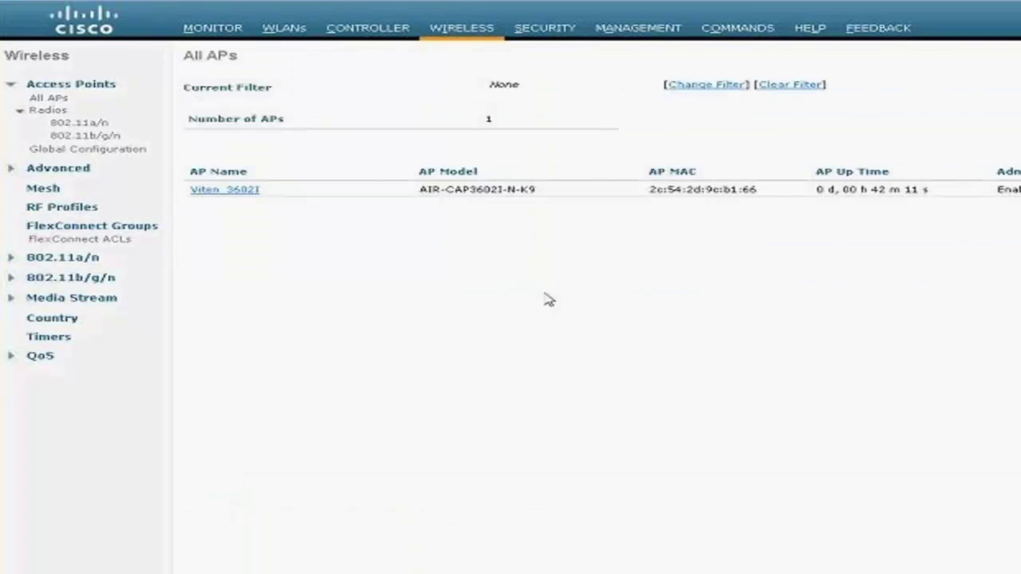
left_click(251, 199)
left_click(748, 94)
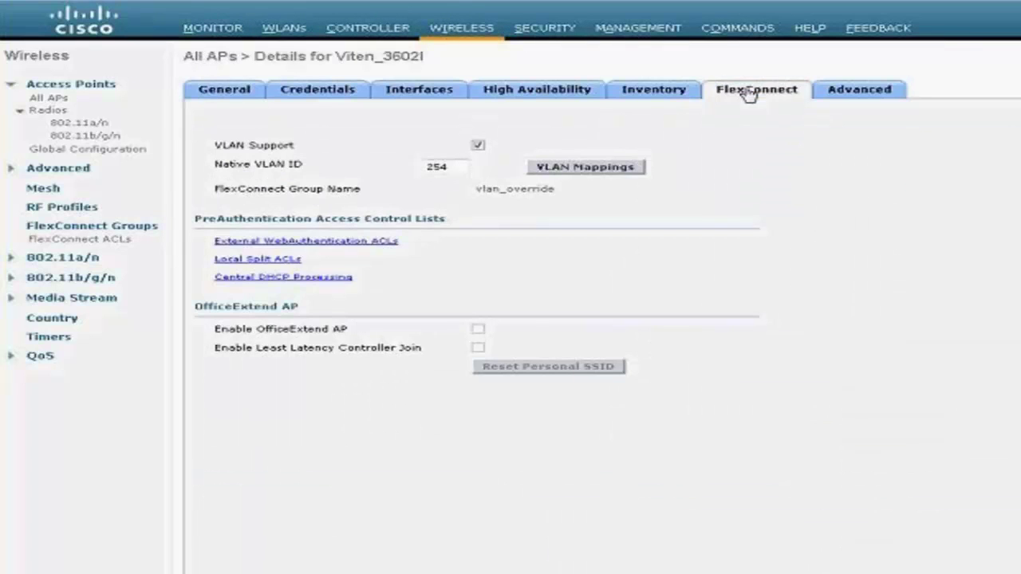
double_click(456, 167)
left_click(551, 169)
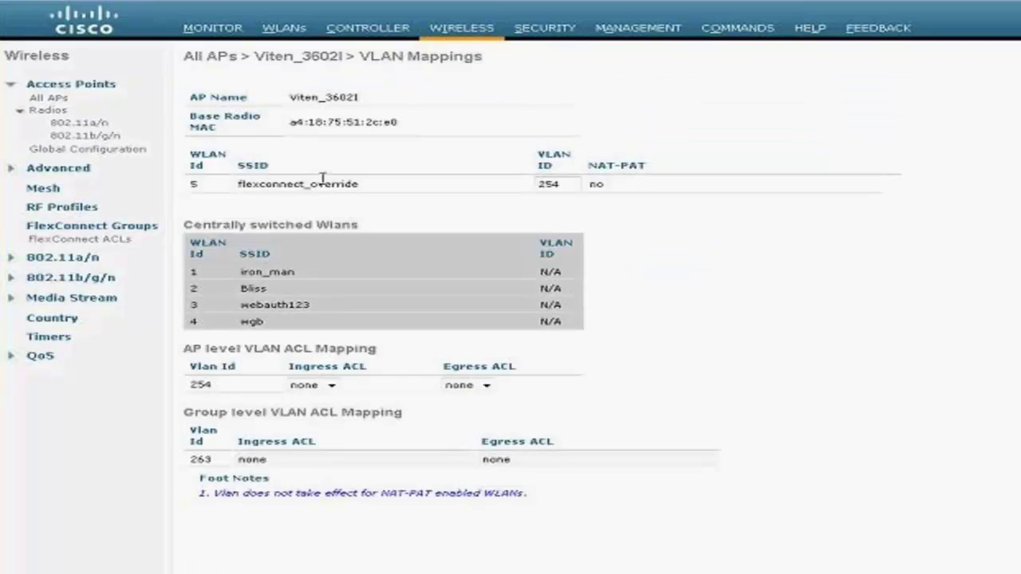
left_click_drag(238, 183, 369, 188)
left_click(998, 344)
Remove the wireless client from the Monitor Clients list so it reconnects
left_click(211, 29)
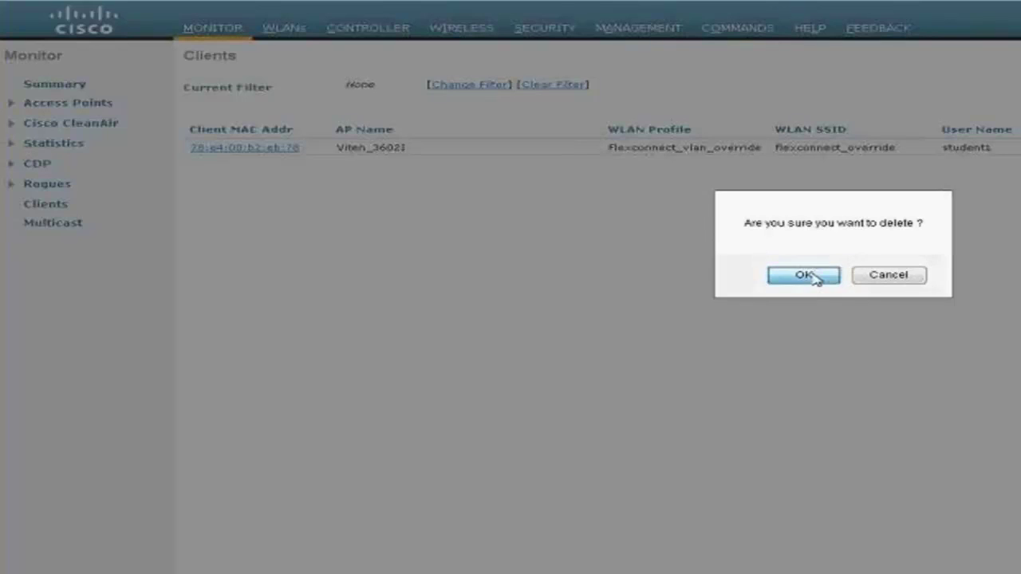
left_click(802, 275)
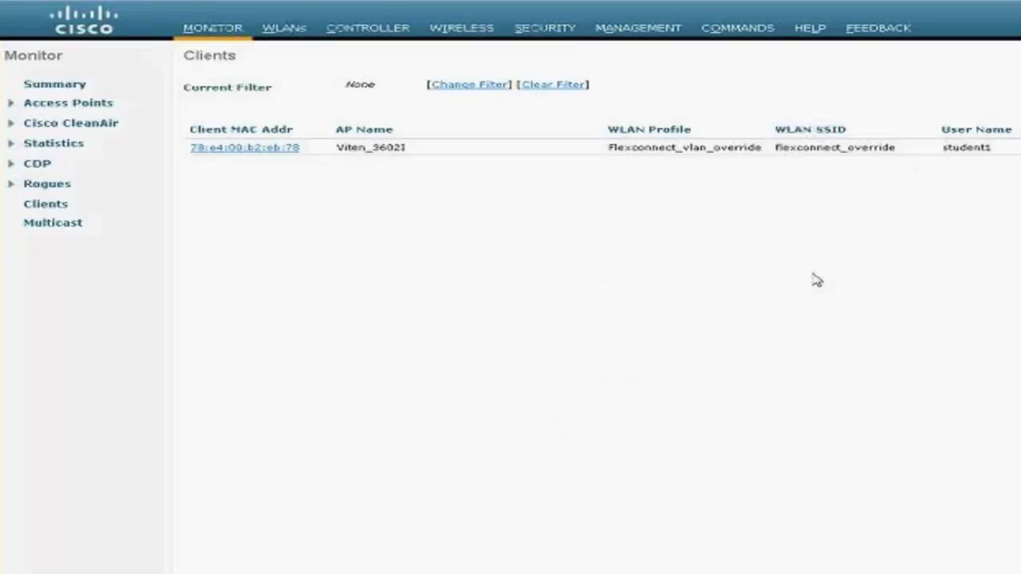
left_click(922, 276)
Open the reconnected client's details and review its user name and IPv4 0.0.0.0
left_click(280, 149)
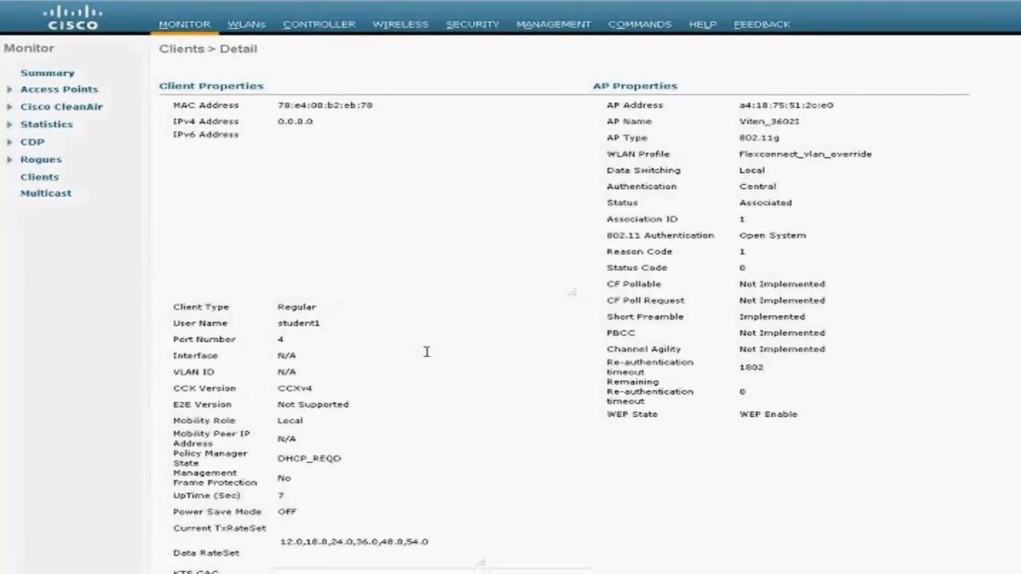
left_click_drag(281, 323, 341, 322)
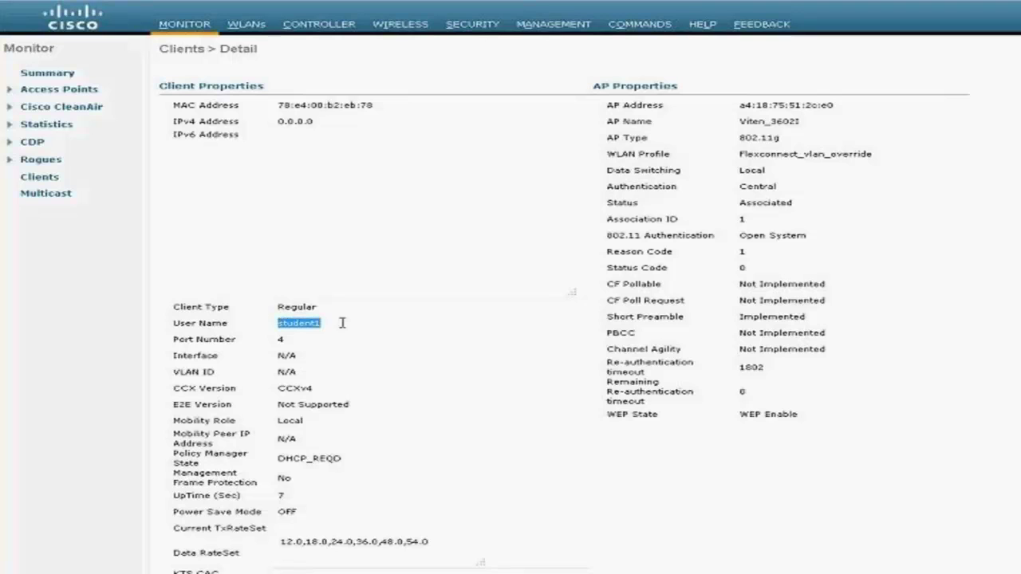
scroll(369, 302, "down", 4)
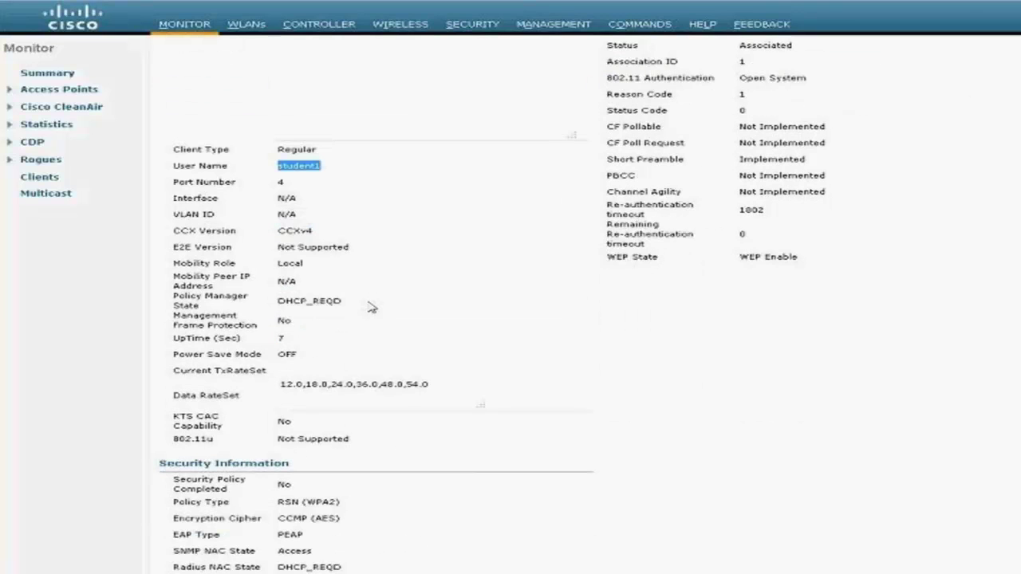
scroll(369, 301, "down", 1)
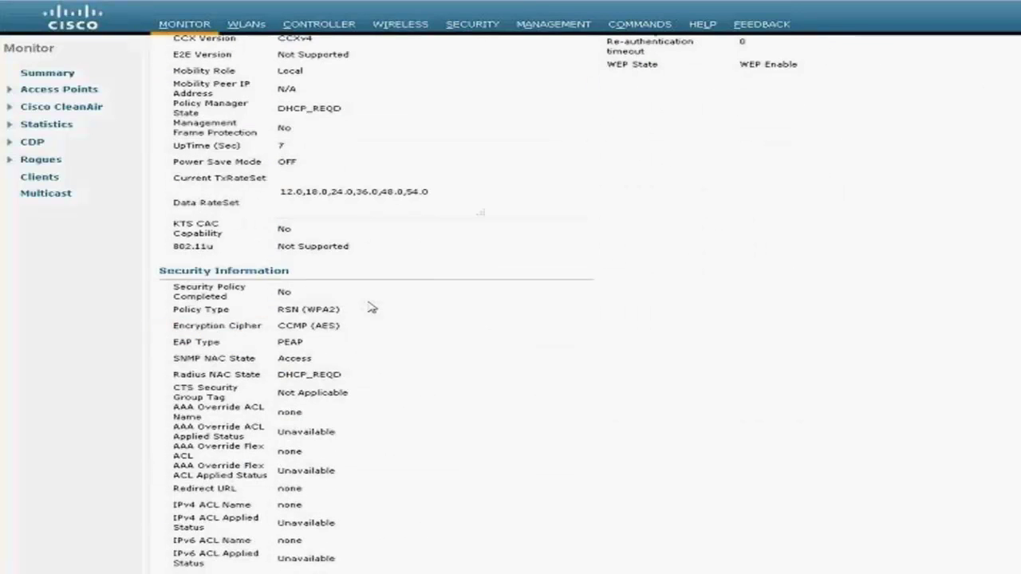
scroll(371, 308, "down", 3)
scroll(369, 305, "up", 10)
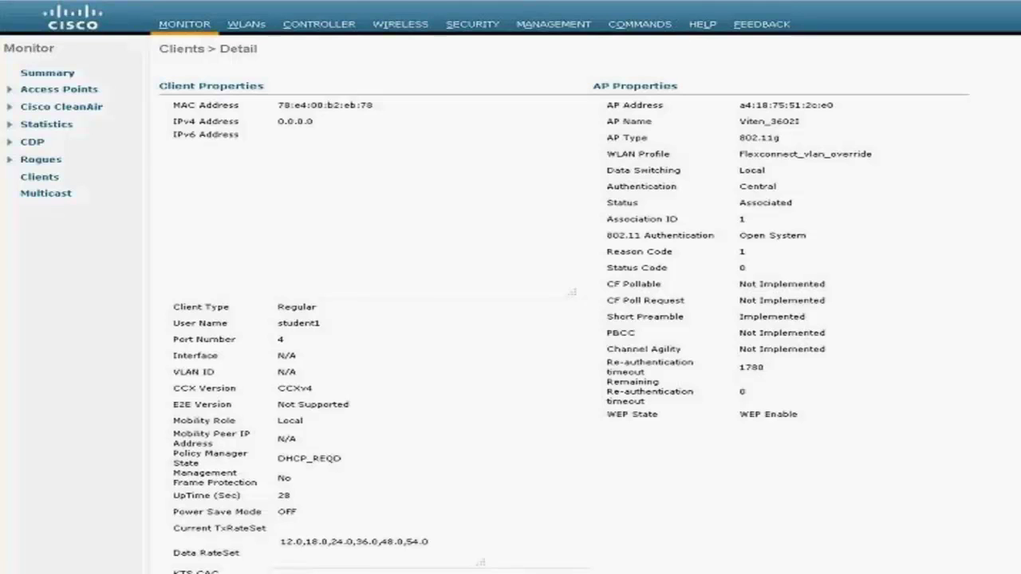
Switch to Cisco Secure ACS V5.2 and reload the RADIUS authentication report
mouse_move(95, 446)
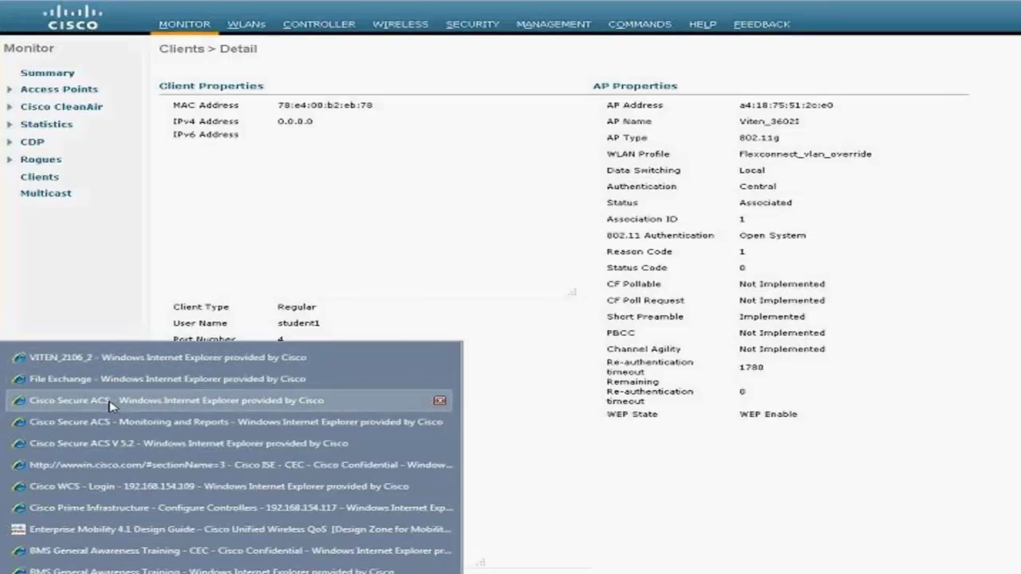
left_click(110, 406)
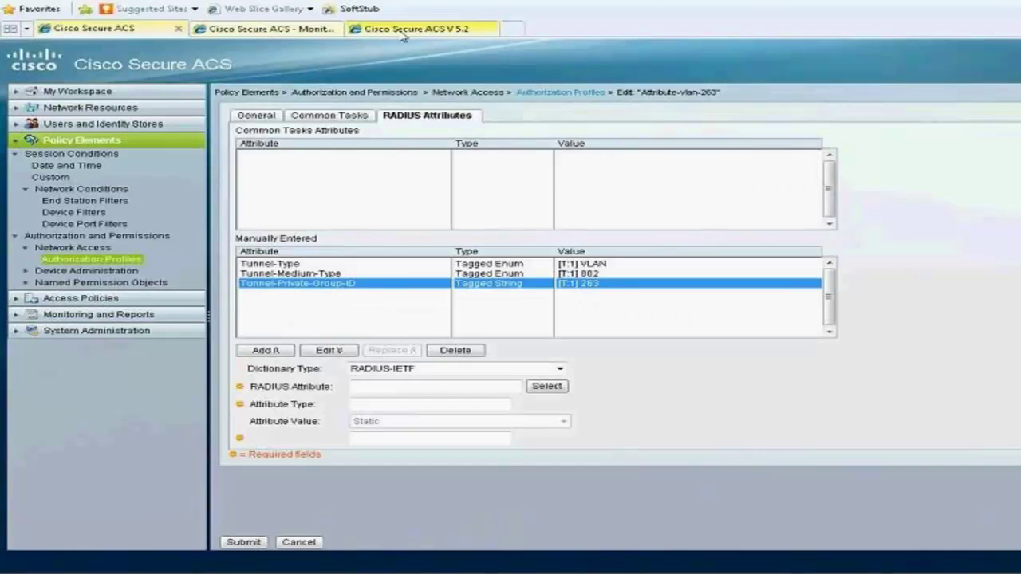
left_click(403, 31)
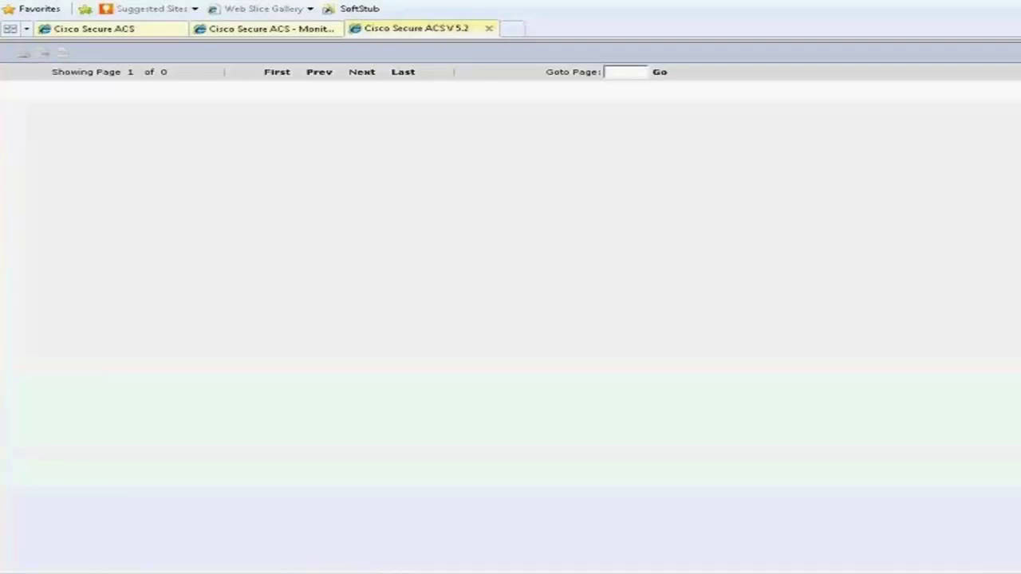
left_click(40, 161)
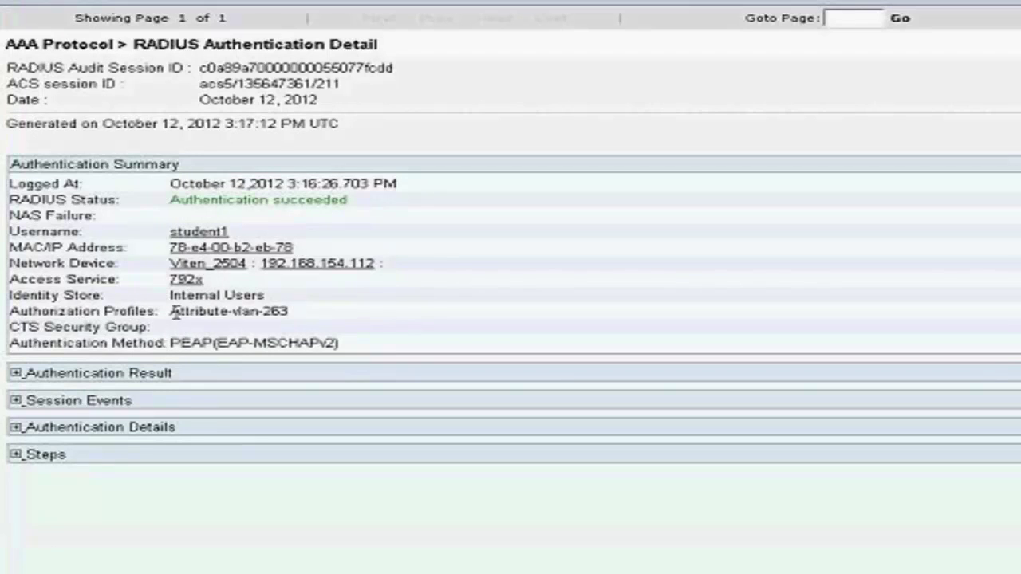
Check the Attribute-vlan-263 profile and the returned Class and Tunnel VLAN 263 attributes
left_click_drag(173, 312, 293, 312)
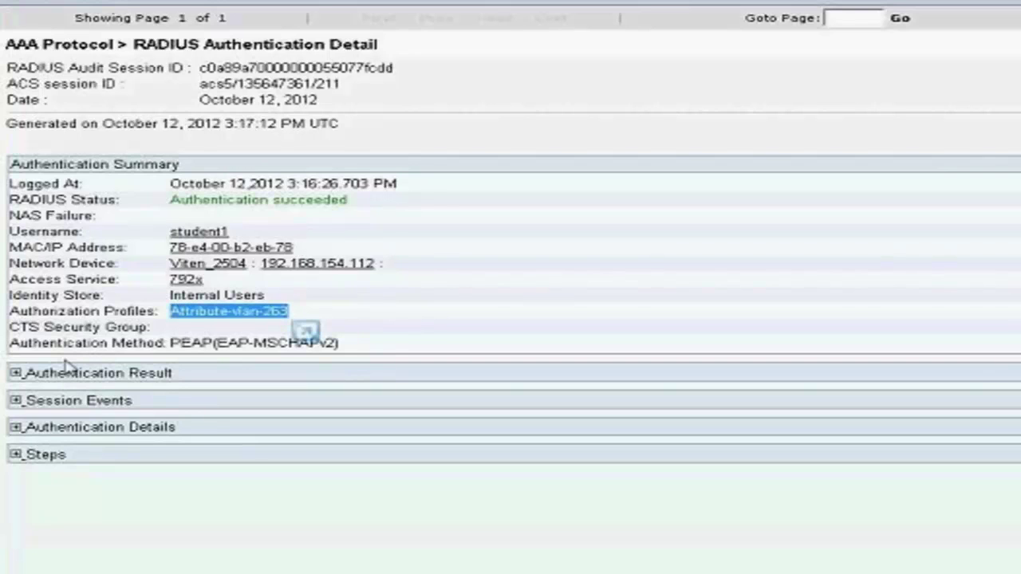
left_click(28, 371)
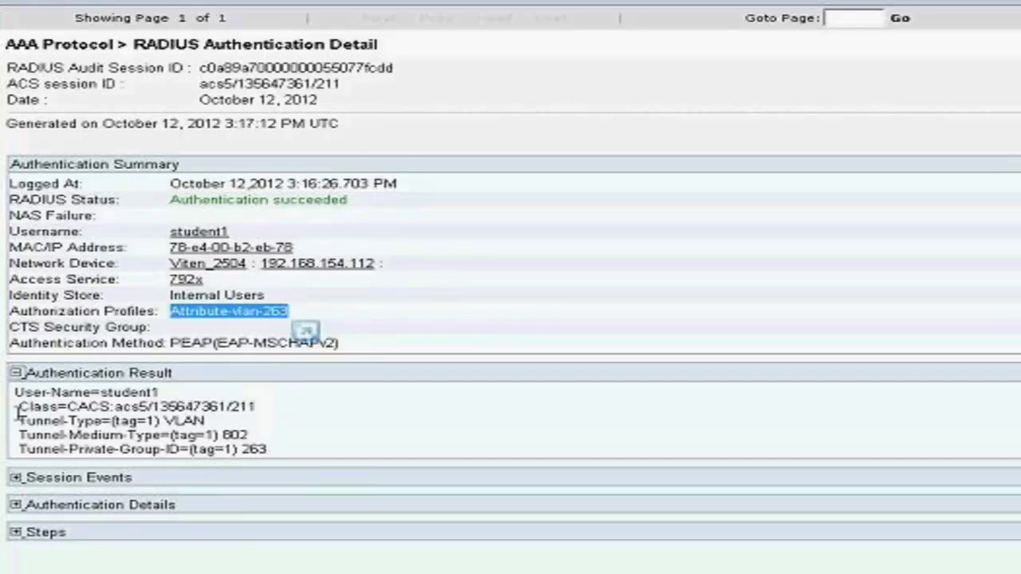
left_click_drag(17, 408, 317, 448)
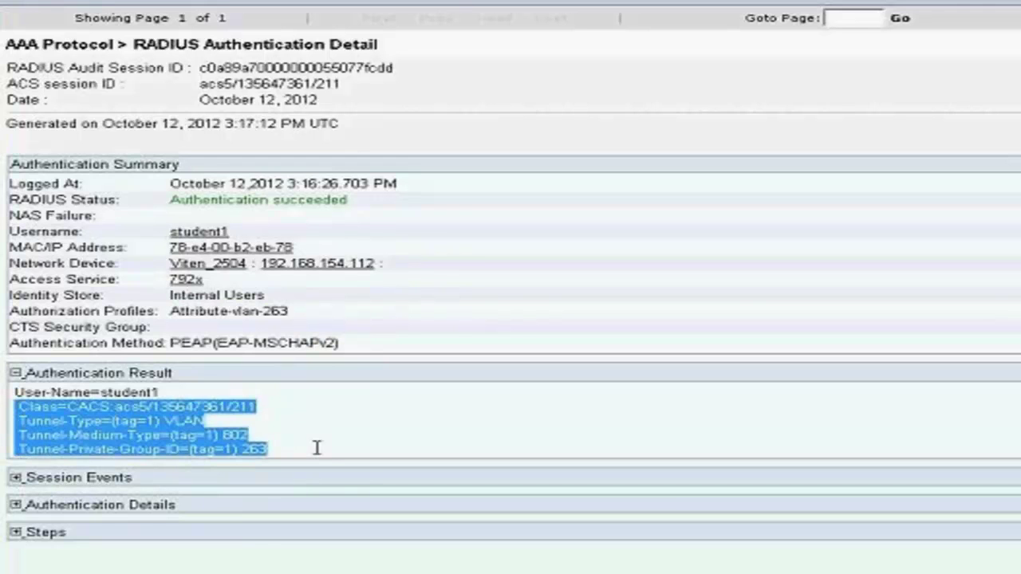
left_click(285, 462)
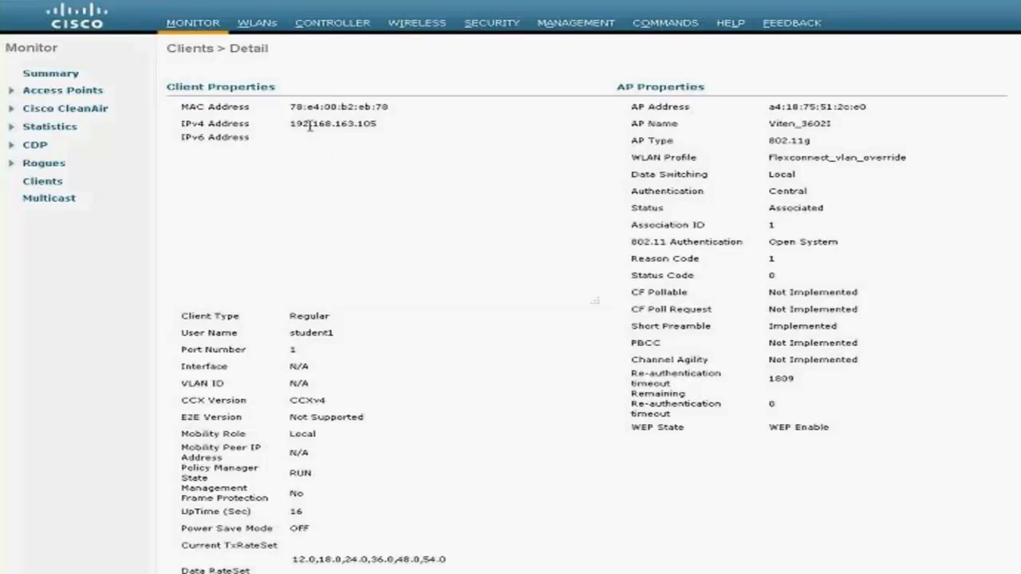
Highlight the client's new IPv4 address 192.168.163.105 on the Client Detail page
left_click_drag(309, 125, 393, 125)
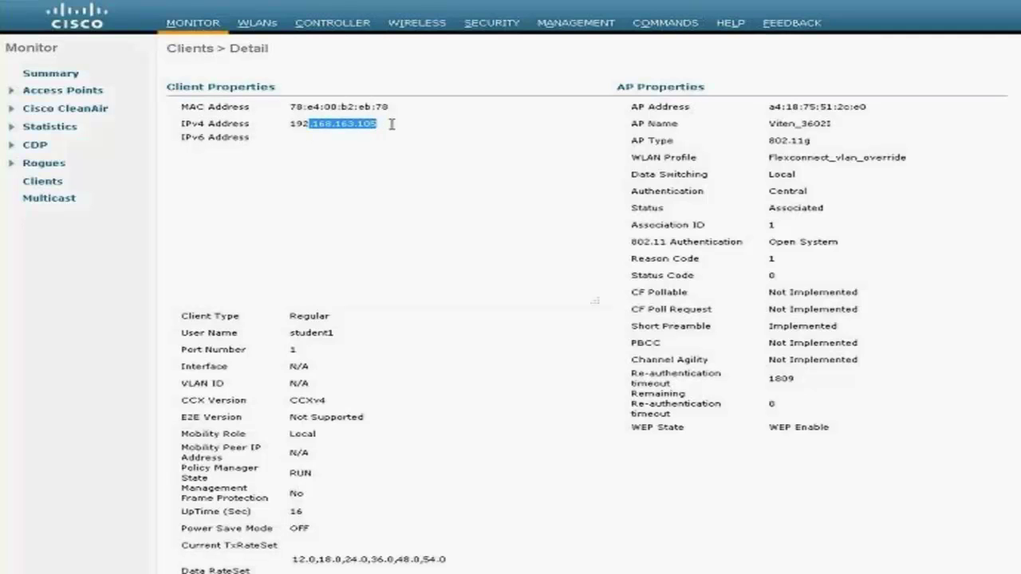
left_click(335, 137)
left_click_drag(308, 125, 378, 125)
left_click(349, 125)
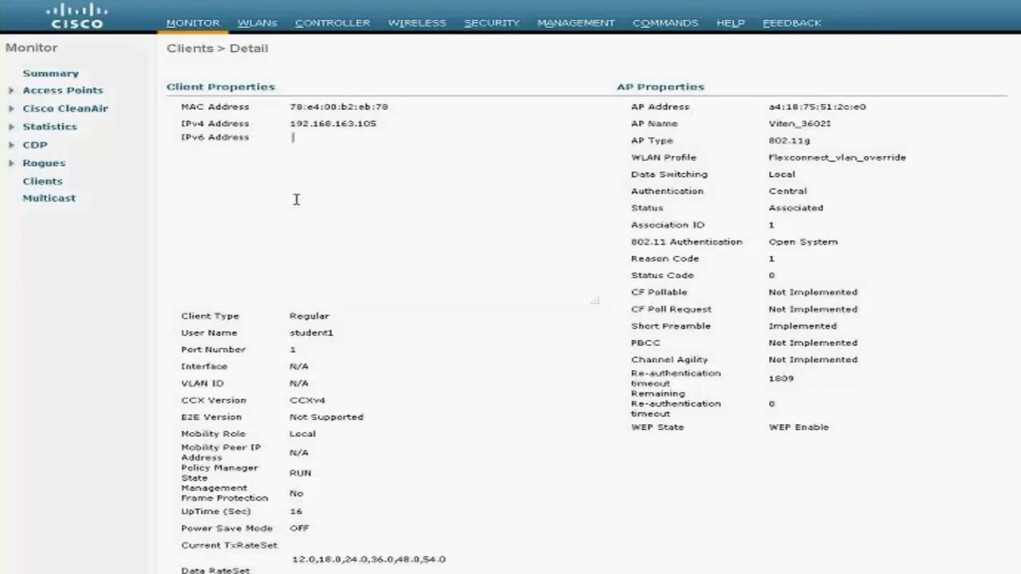
Check the controller interfaces: management on VLAN 254 and interface_259 on VLAN 259
left_click(349, 30)
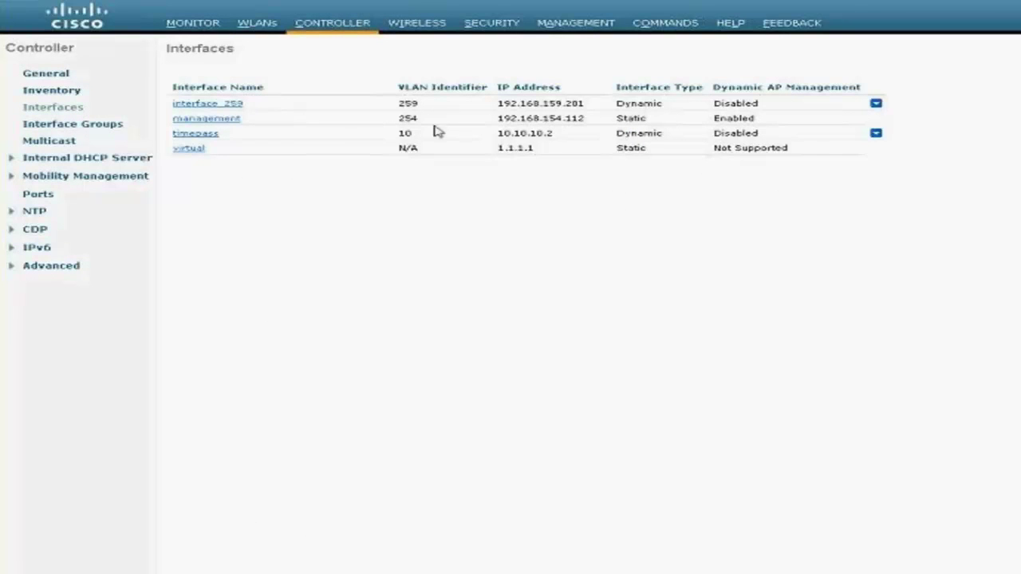
double_click(403, 118)
left_click_drag(405, 103, 445, 105)
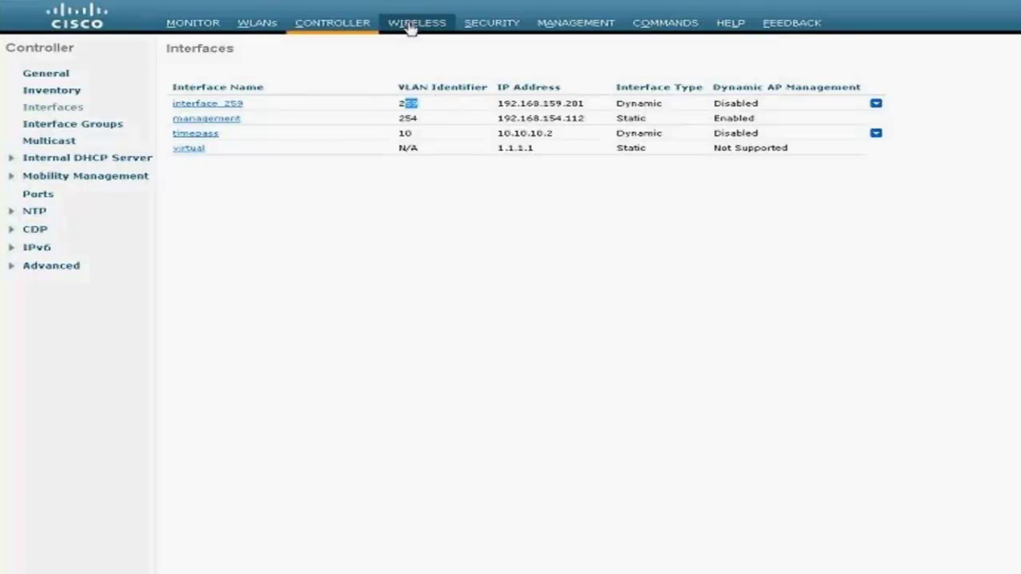
Open the connected client's details from Monitor and confirm Local data switching
left_click(197, 25)
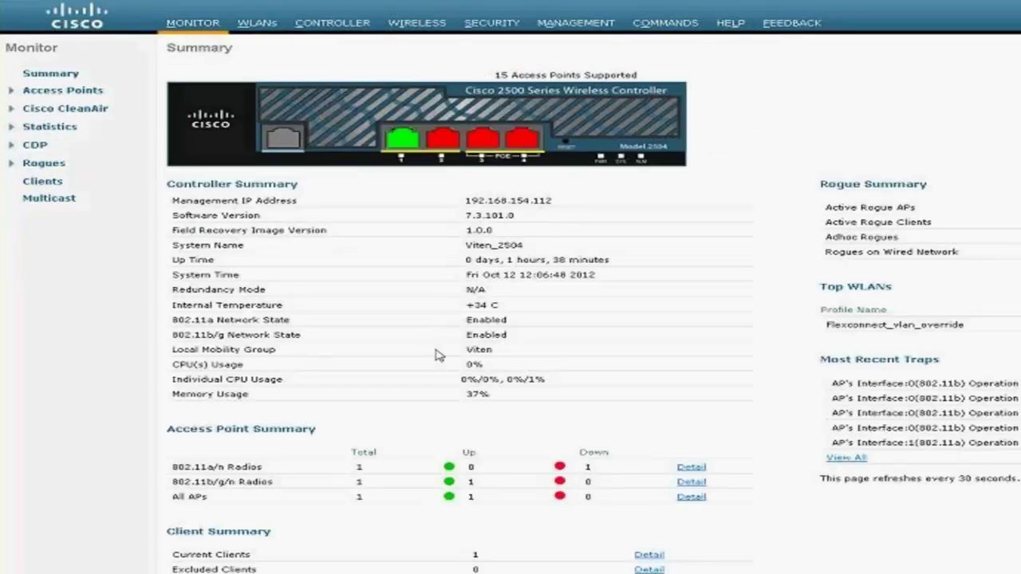
left_click(650, 556)
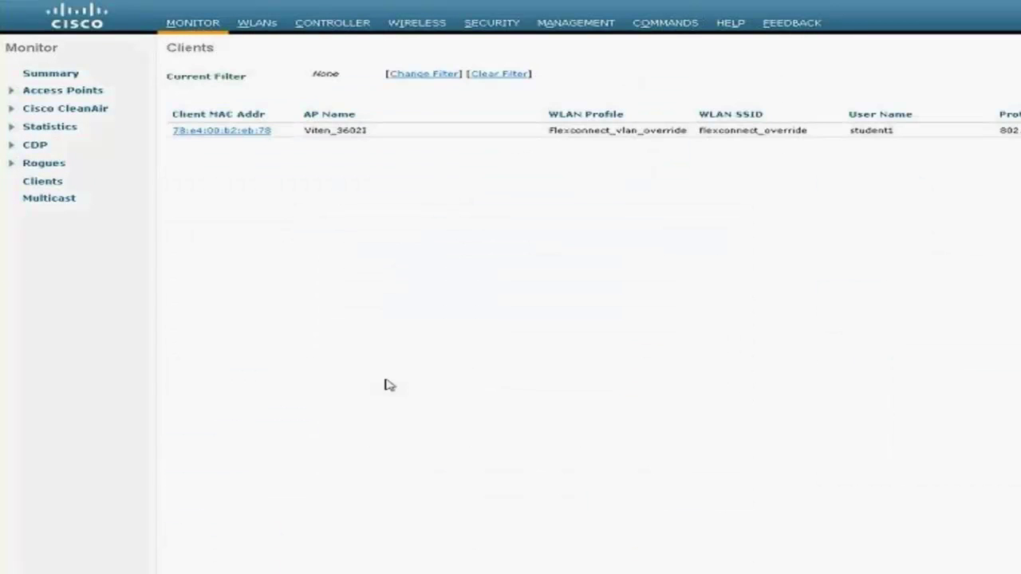
left_click(203, 134)
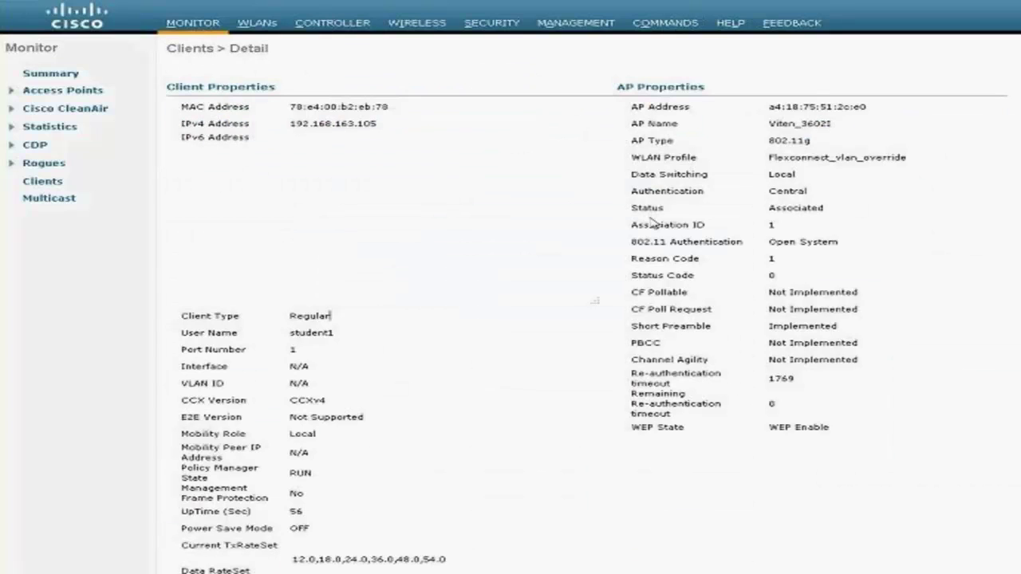
left_click_drag(771, 174, 810, 174)
left_click(807, 191)
scroll(508, 297, "down", 5)
scroll(508, 303, "down", 6)
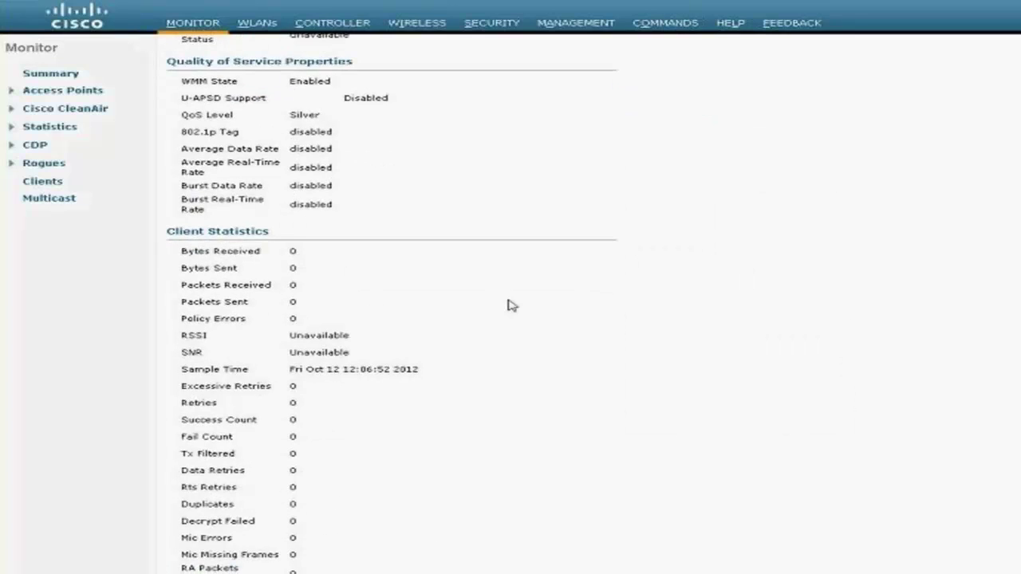
scroll(504, 311, "up", 11)
Open Viten_3602I's FlexConnect VLAN Mappings and point out flexconnect_override's VLAN ID 254
left_click(424, 30)
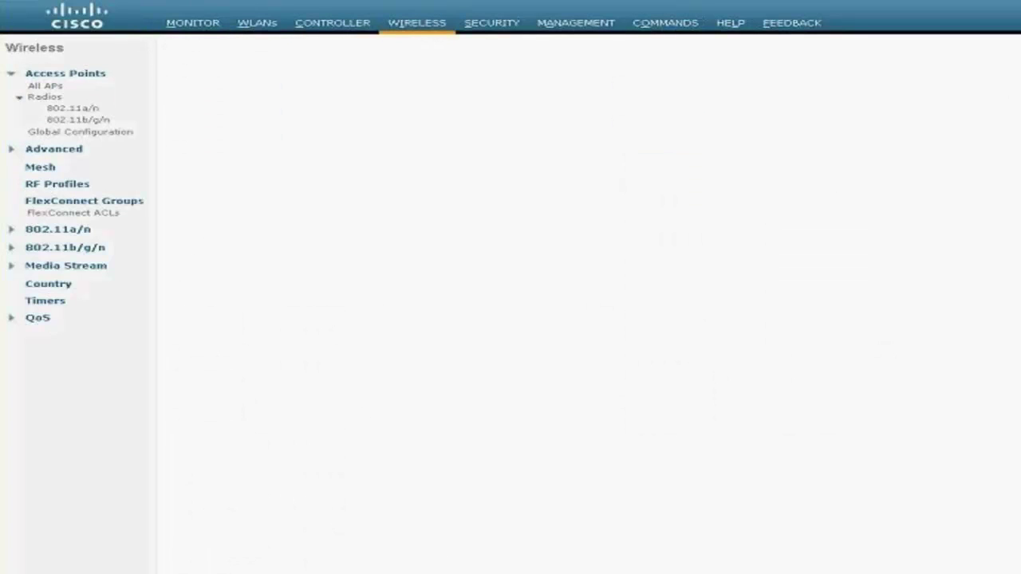
left_click(218, 171)
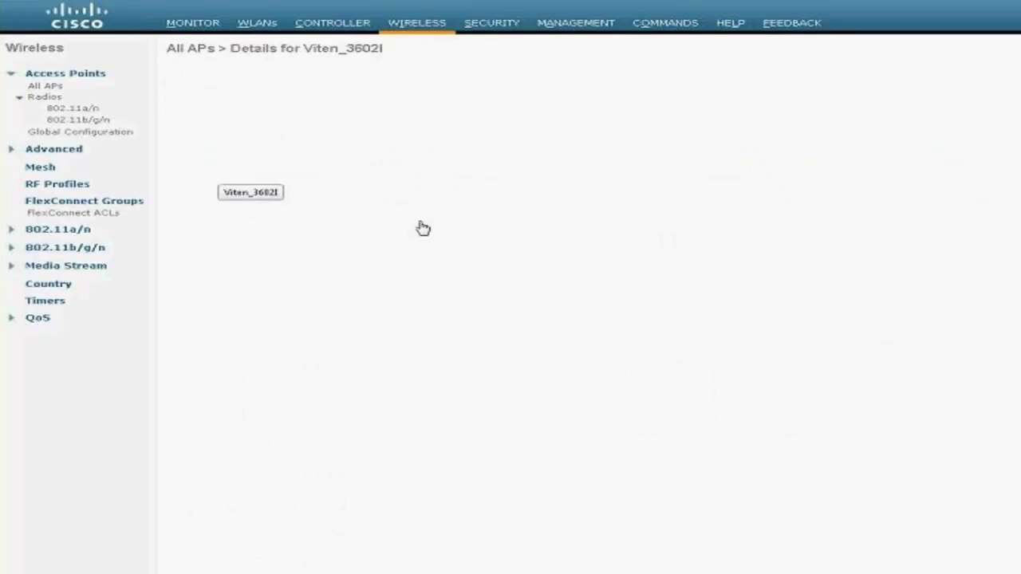
left_click(675, 84)
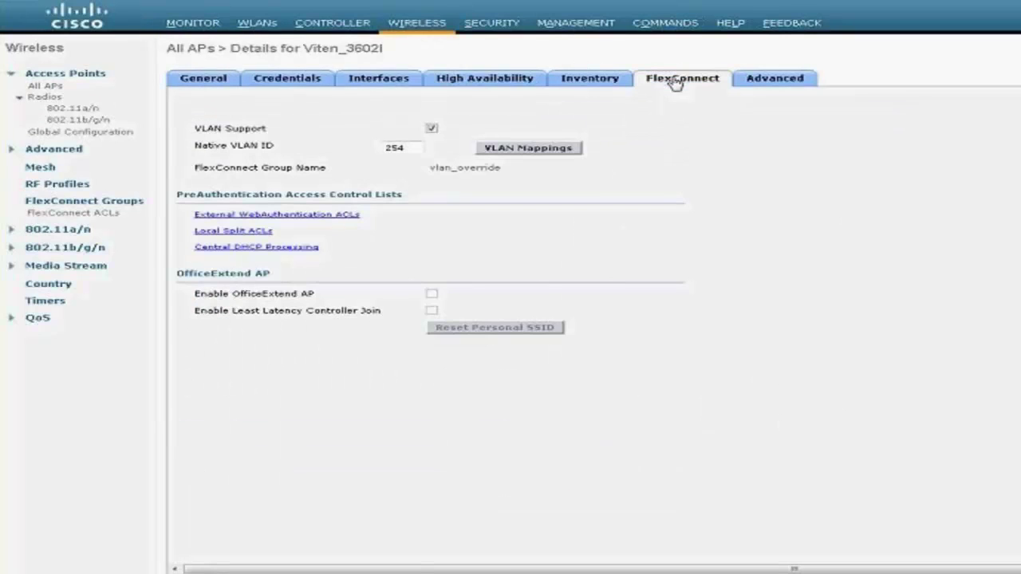
left_click(519, 158)
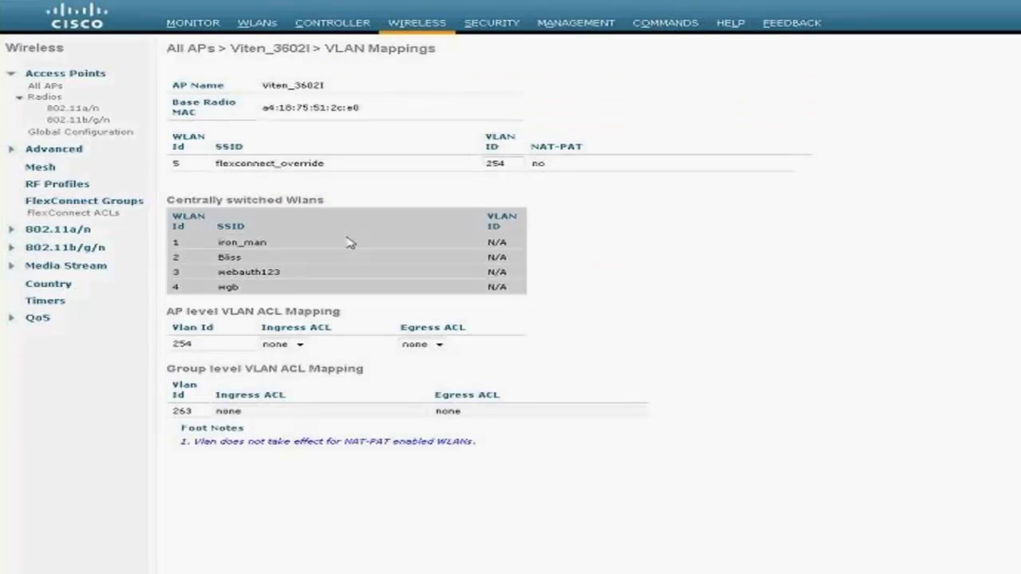
double_click(504, 165)
left_click(615, 314)
mouse_move(298, 572)
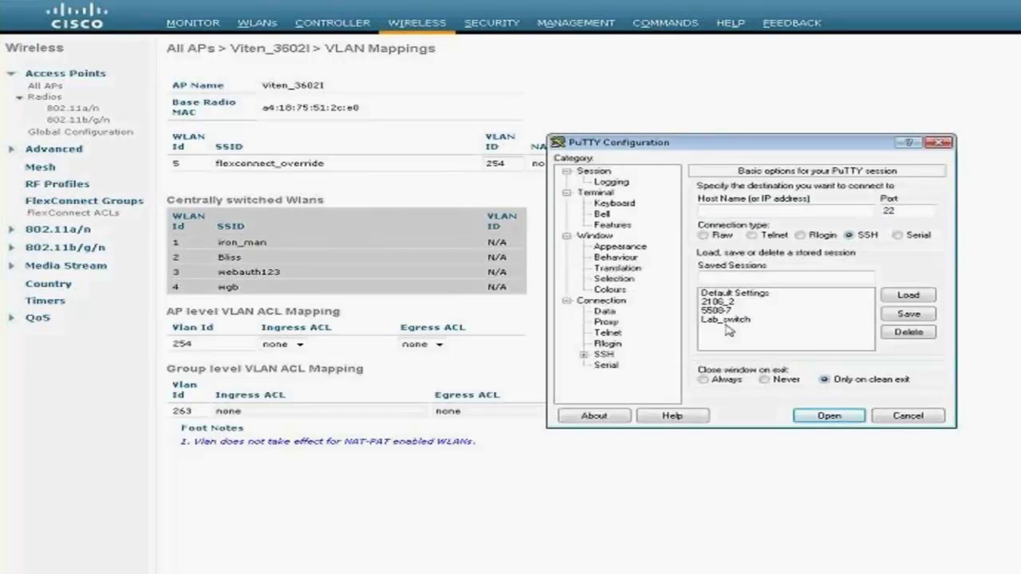
Connect to Lab_switch in PuTTY, enter enable mode, and run 'show run int gi0/3'
double_click(726, 320)
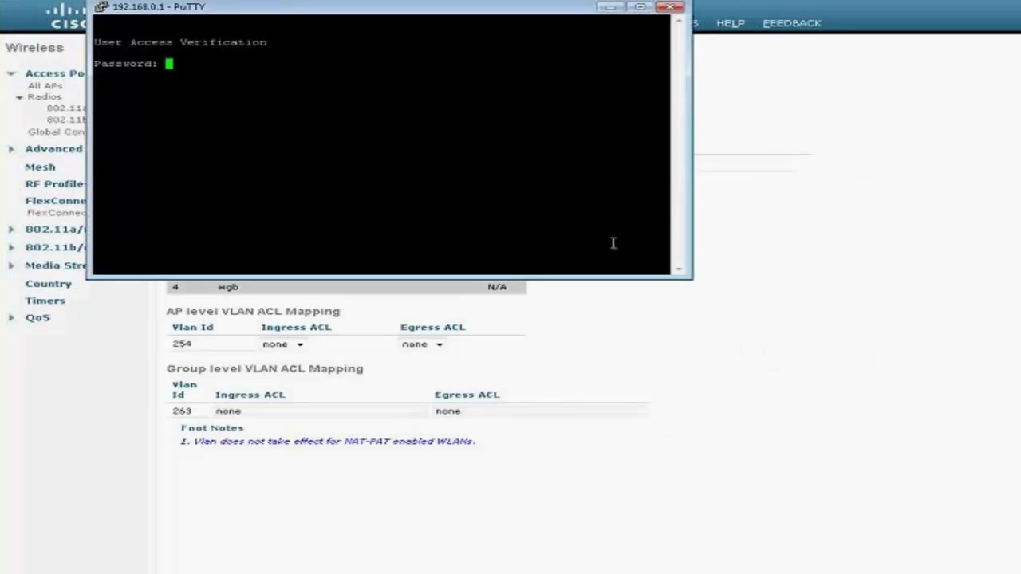
key("Return")
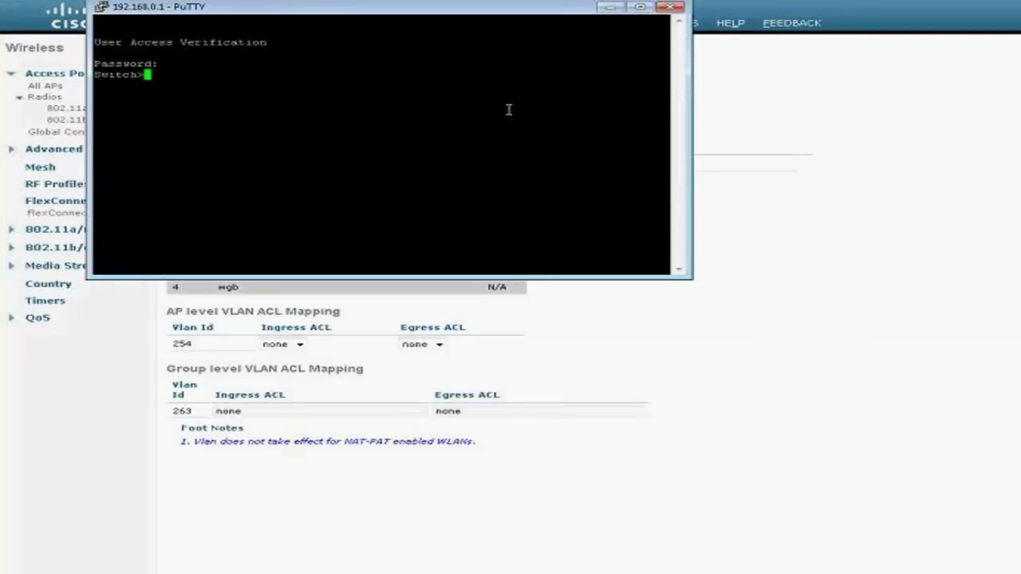
type("en")
key("Return")
key("Return")
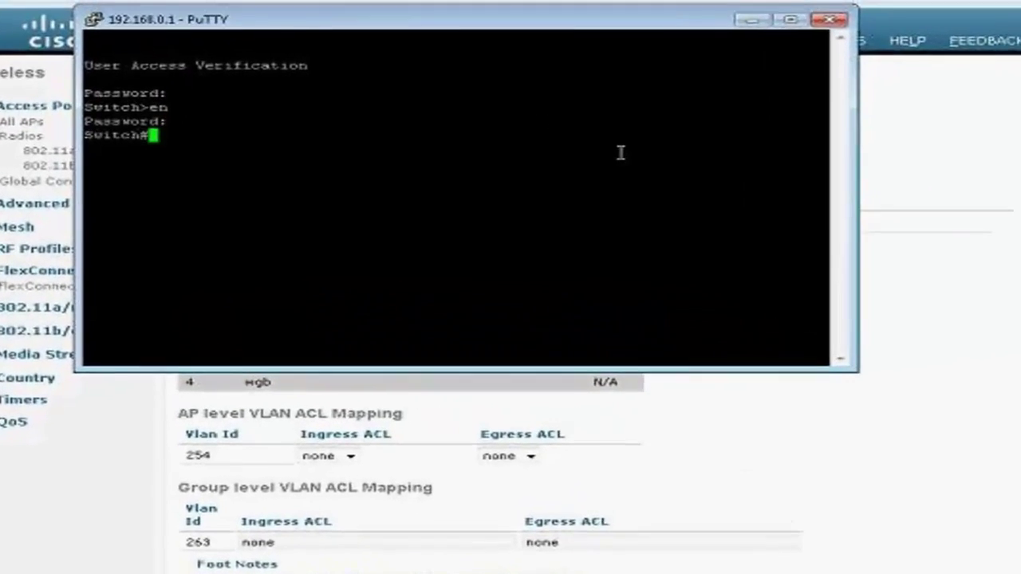
type("show")
type(" run int ")
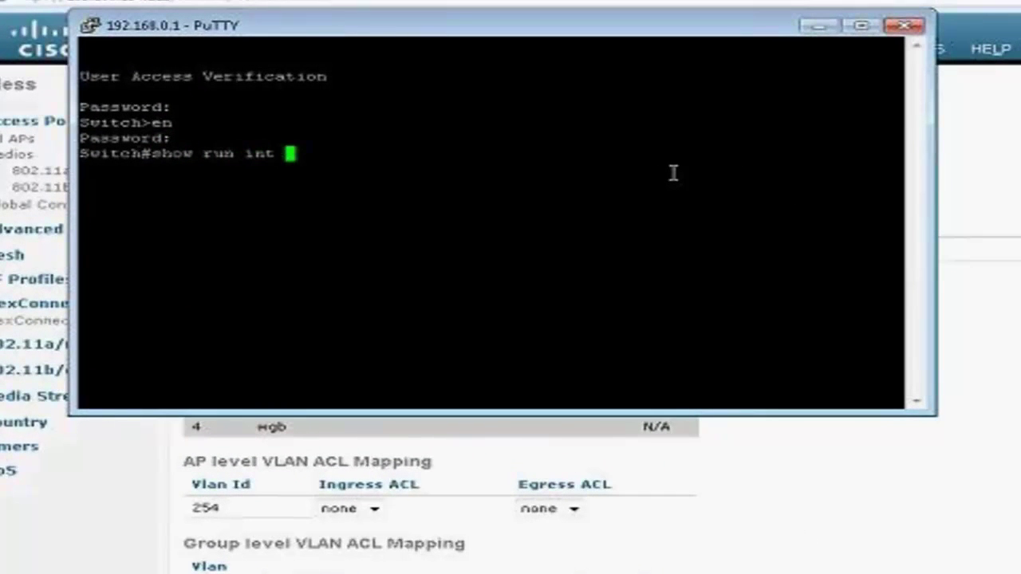
type("gi0/3")
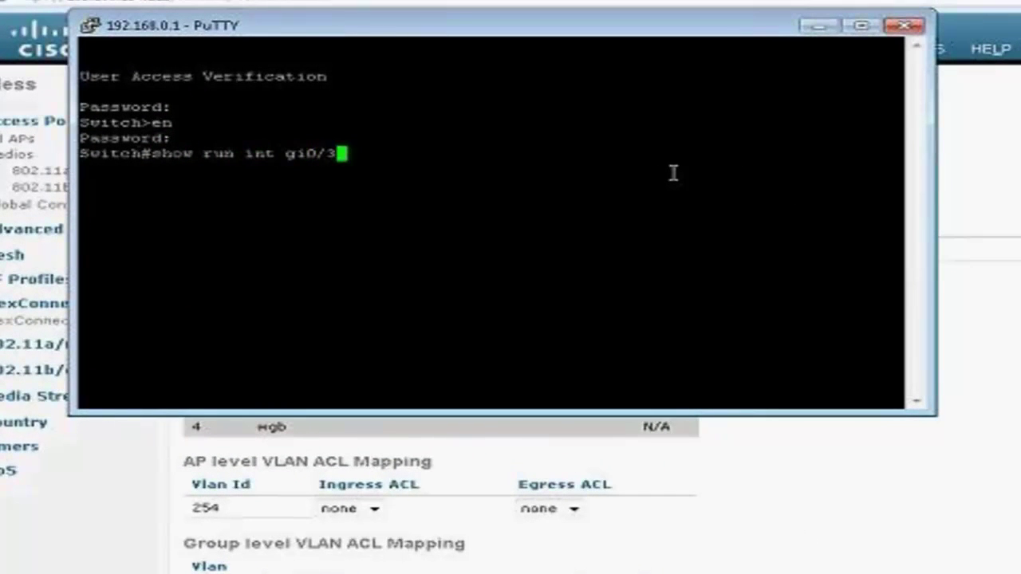
key("Return")
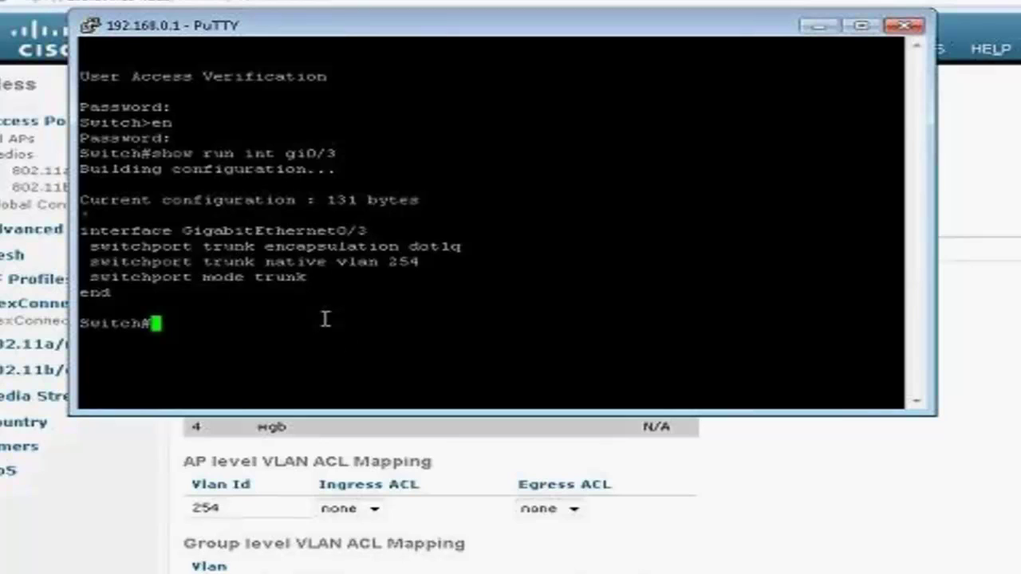
Run 'show cdp neighbors gi0/3 detail' to see the AP neighbour
type("cdp nei gi")
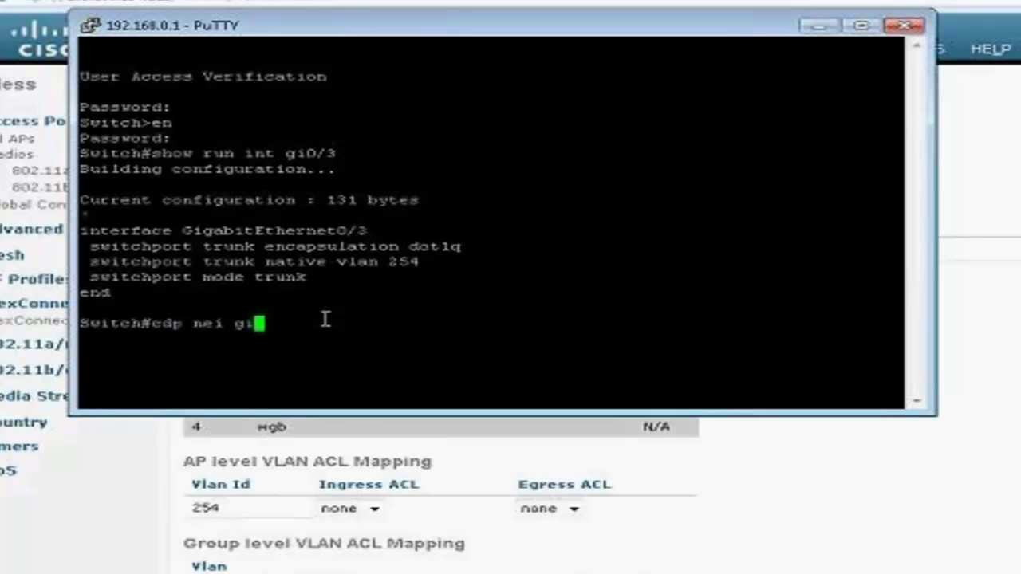
type("0/3 ")
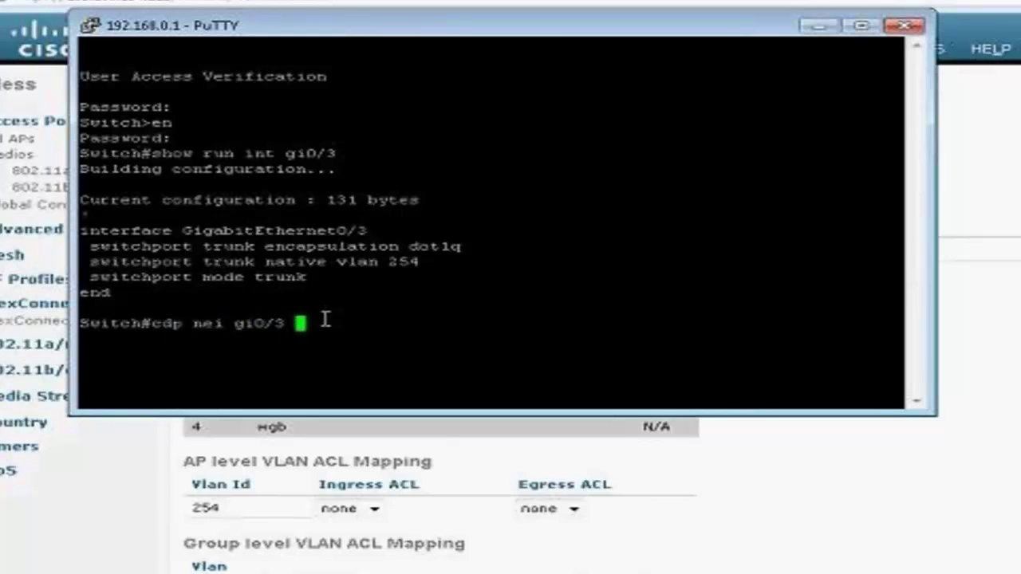
type("de")
key("Tab")
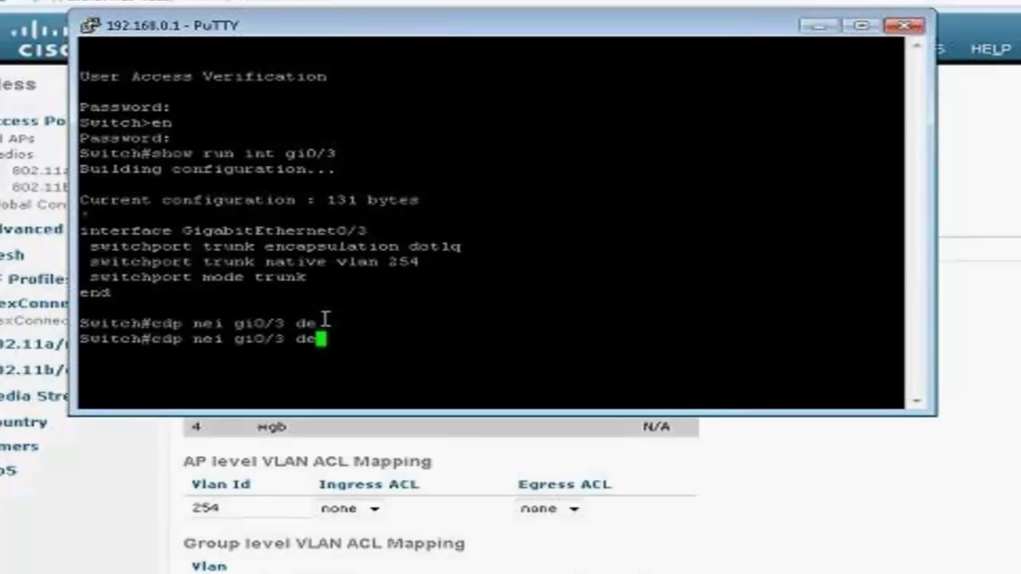
key("BackSpace")
key("BackSpace")
key("BackSpace")
key("BackSpace")
key("BackSpace")
key("BackSpace")
key("BackSpace")
key("BackSpace")
key("BackSpace")
key("BackSpace")
key("BackSpace")
key("BackSpace")
key("BackSpace")
key("BackSpace")
key("BackSpace")
key("BackSpace")
type("show ")
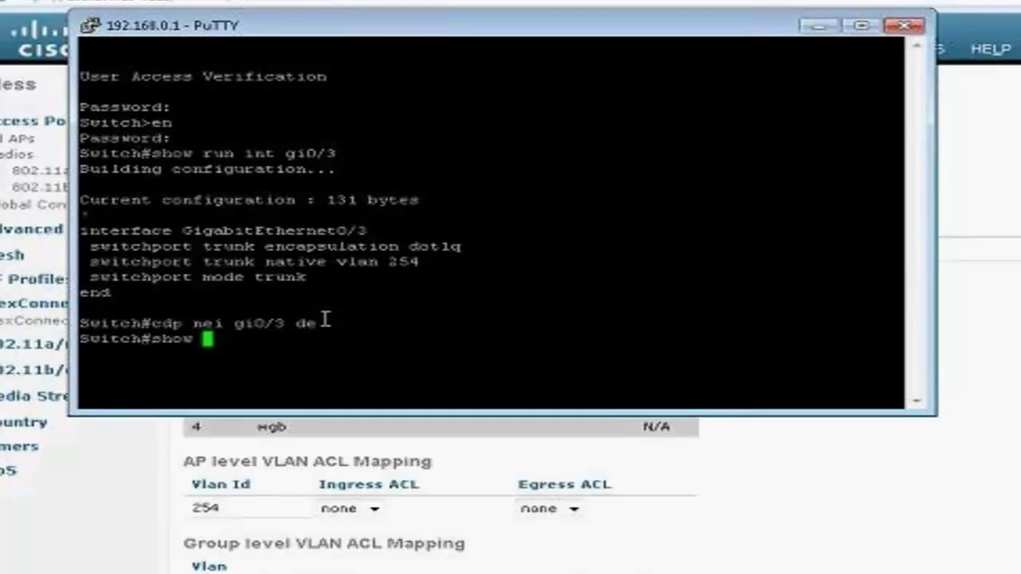
type("cdp nei gi0")
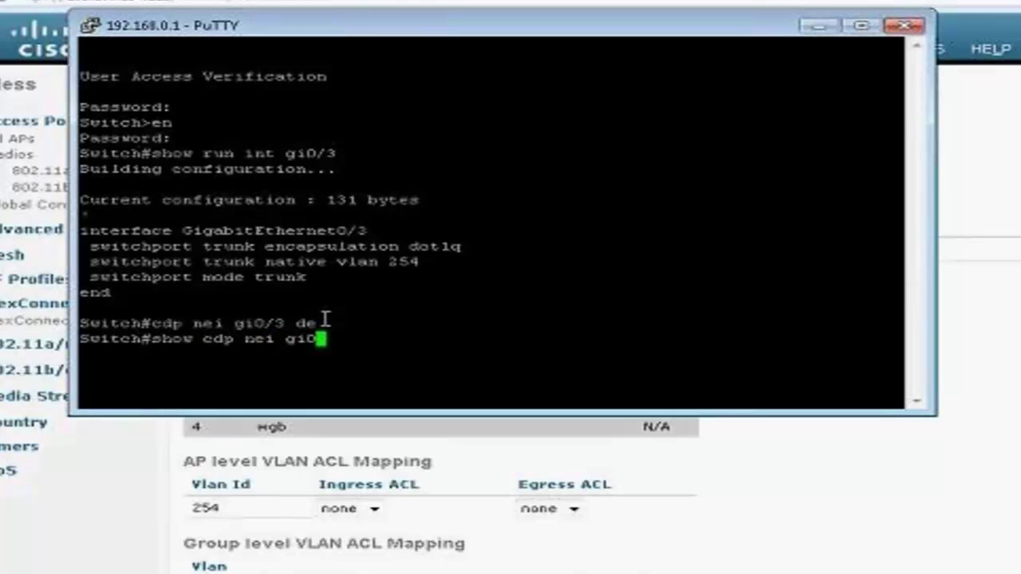
type("/3 de")
key("Tab")
key("Return")
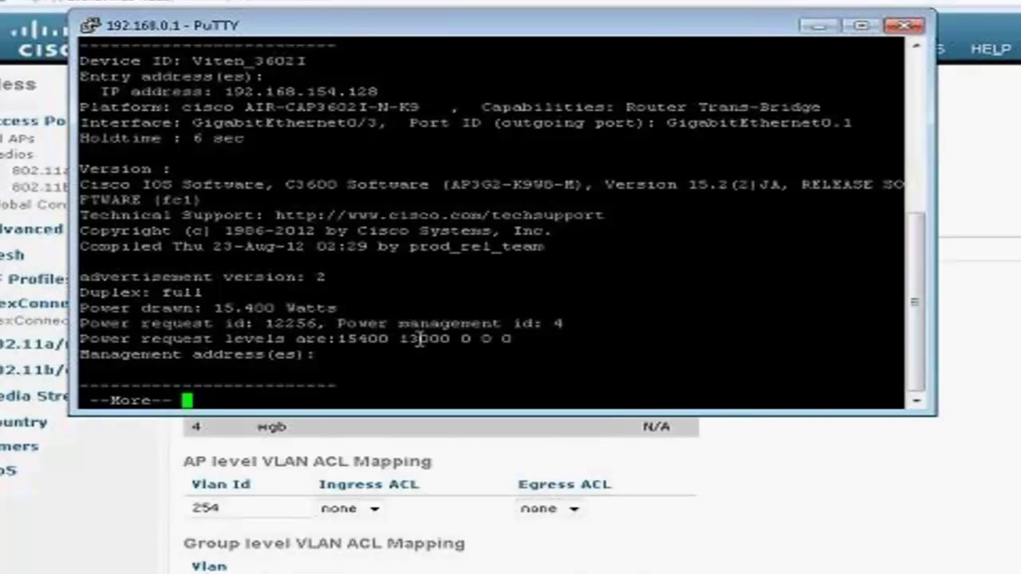
key("space")
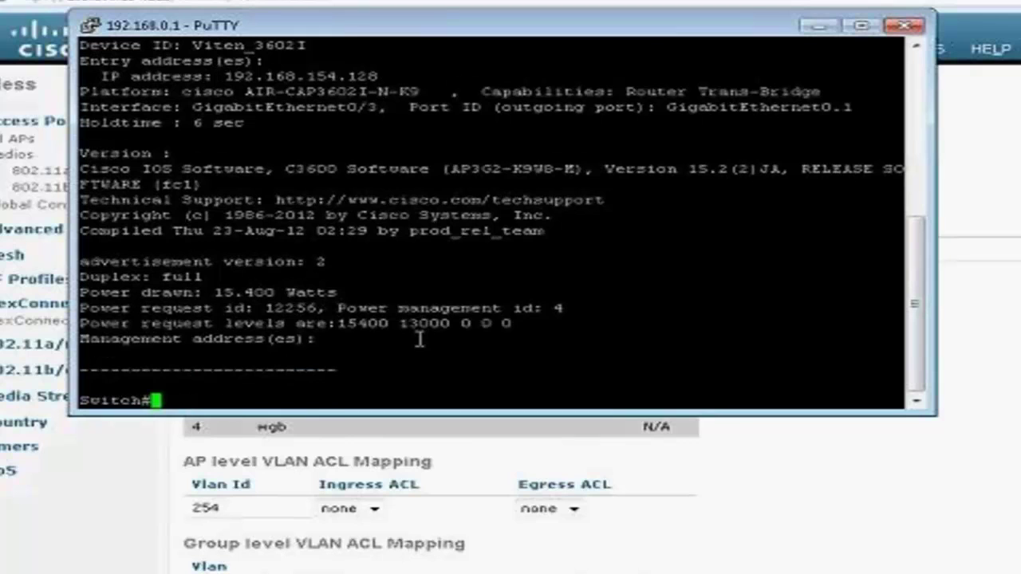
Run 'show ip int br' to check the Vlan263 address, then close the PuTTY session
type("show i")
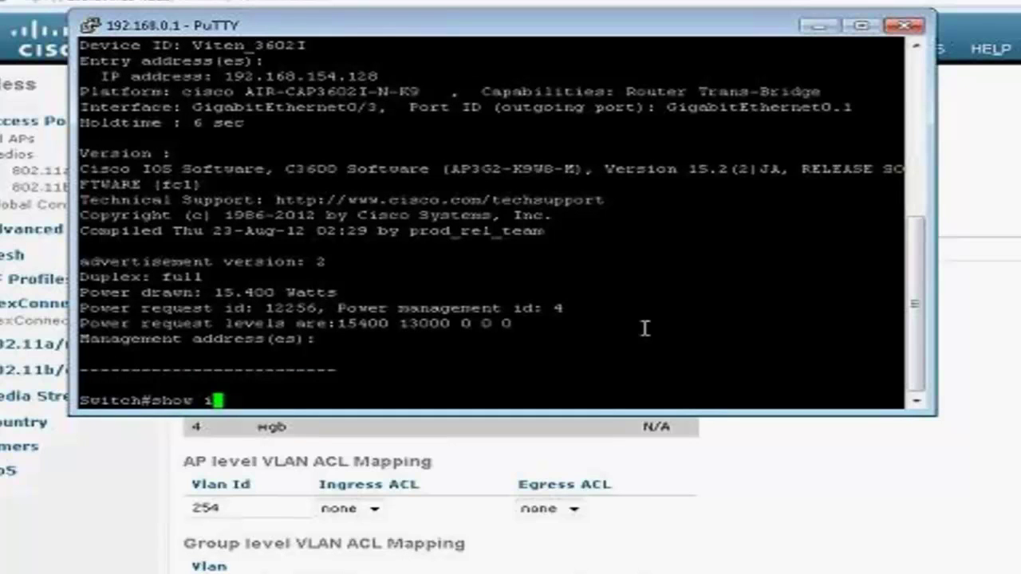
type("p int br")
key("Return")
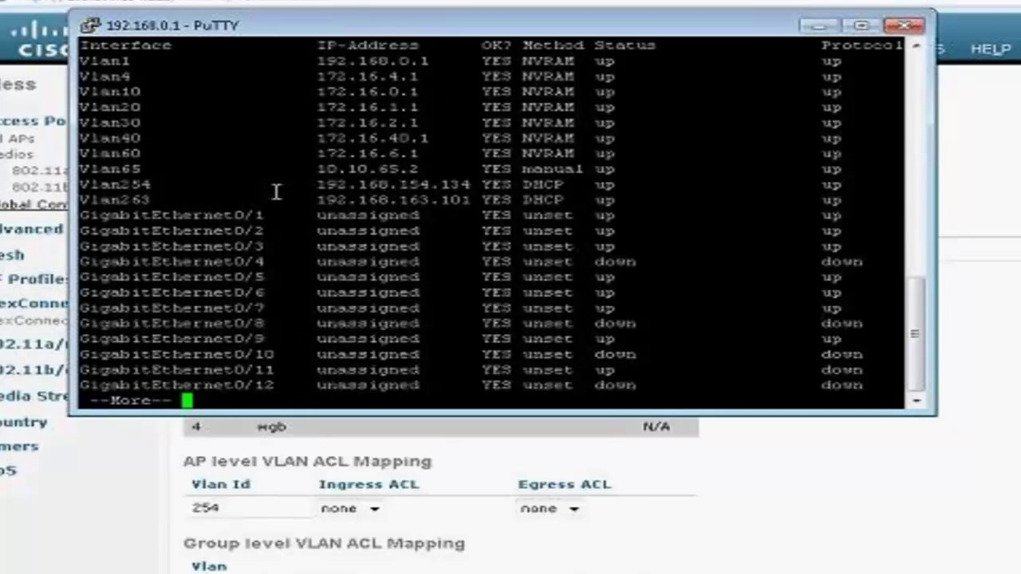
key("space")
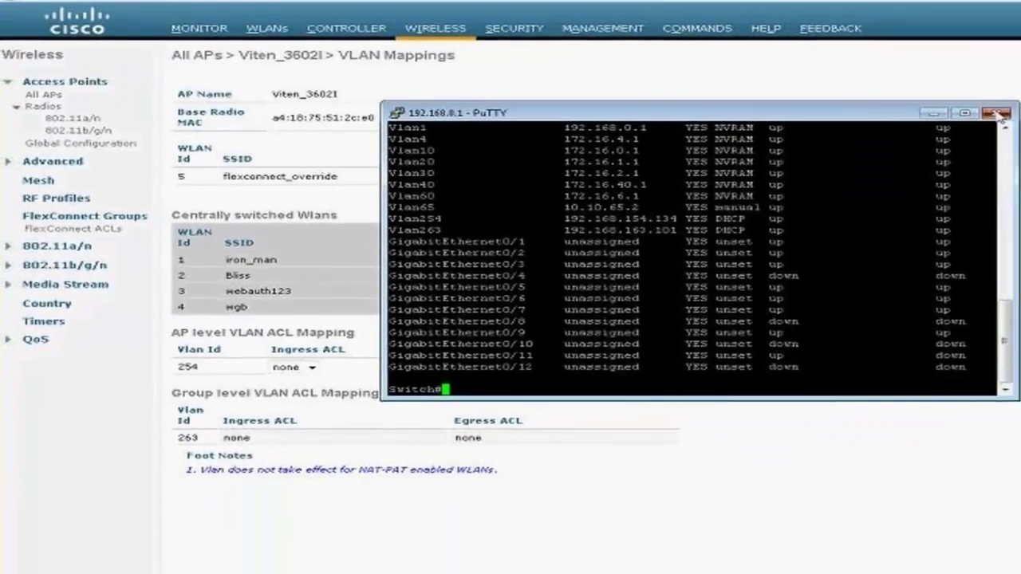
left_click(878, 23)
left_click(767, 319)
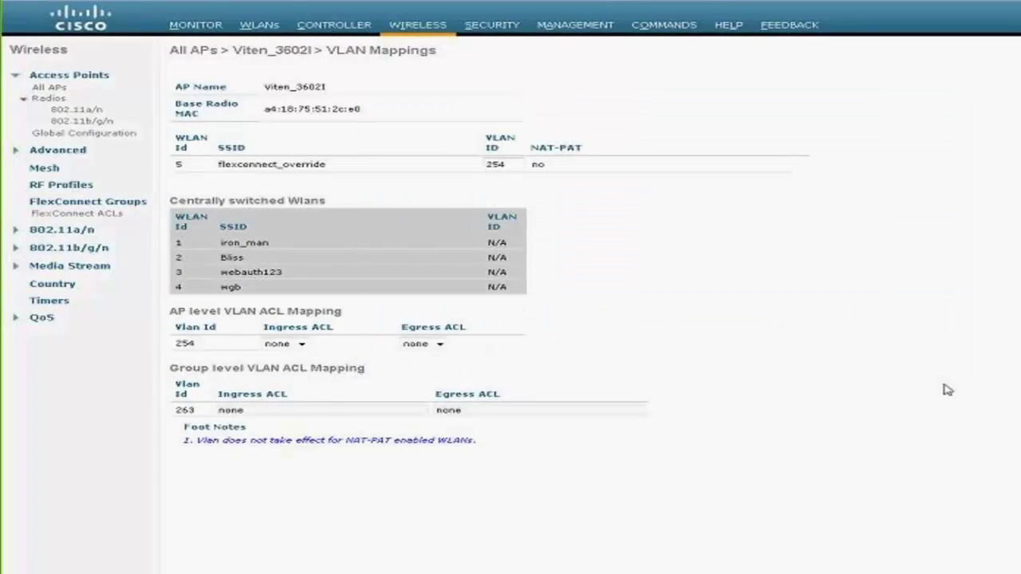